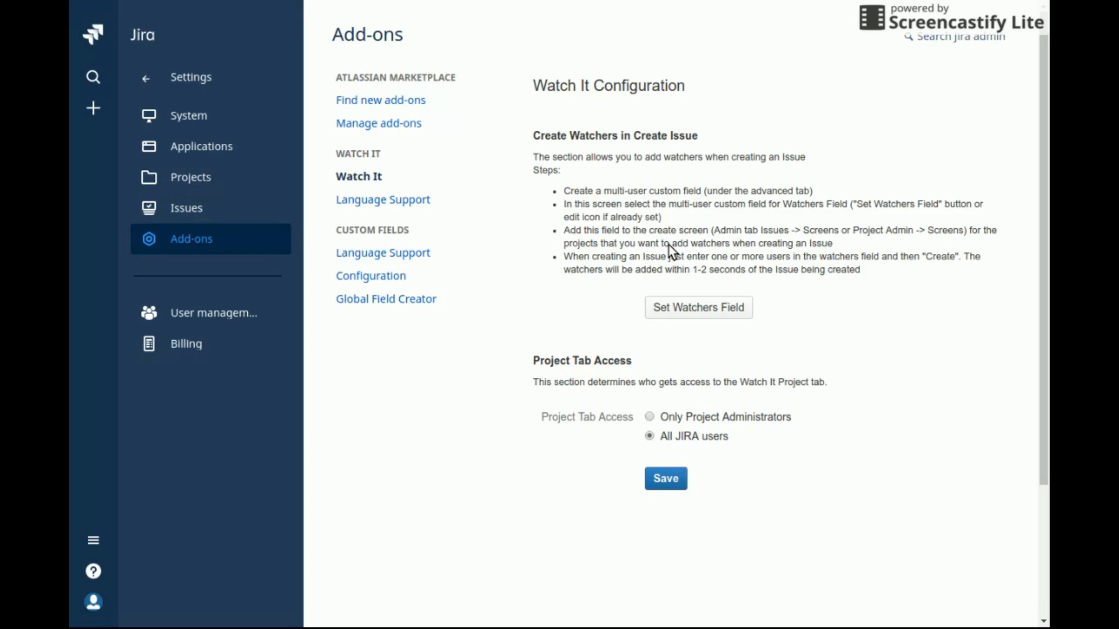
# Set Watchers as the custom field Watch It uses to hold watchers
pyautogui.click(701, 306)
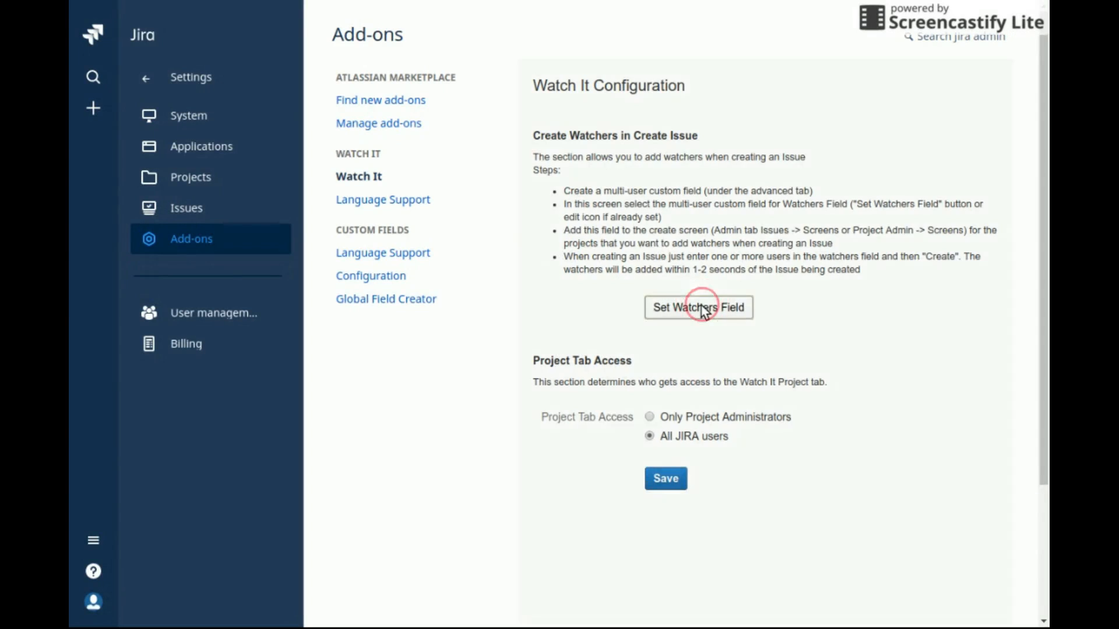
pyautogui.click(786, 411)
pyautogui.click(777, 473)
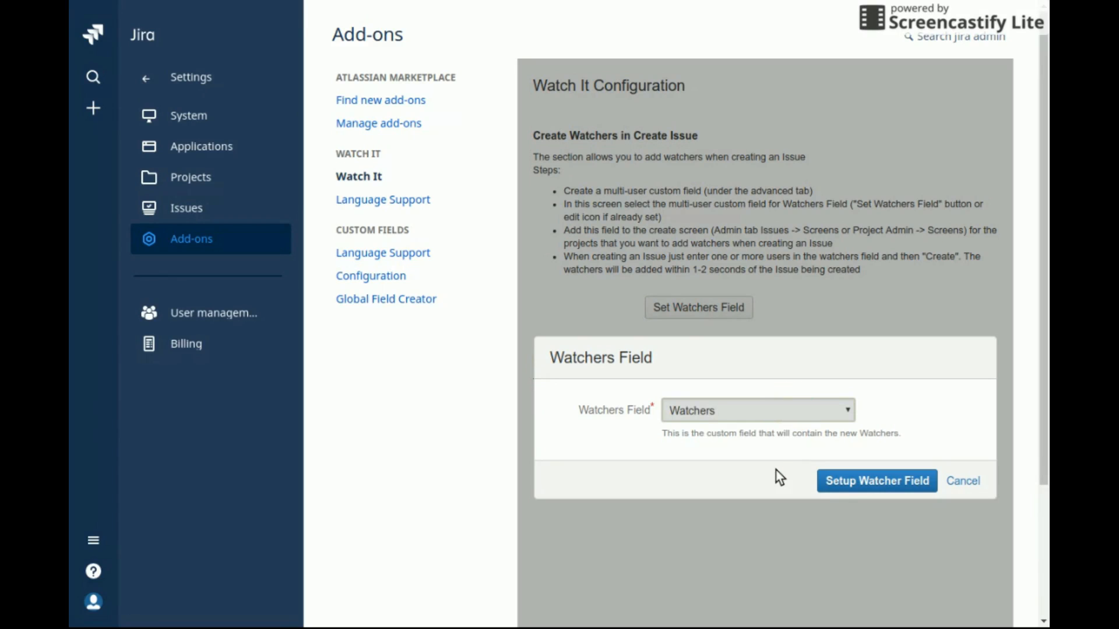
pyautogui.click(870, 487)
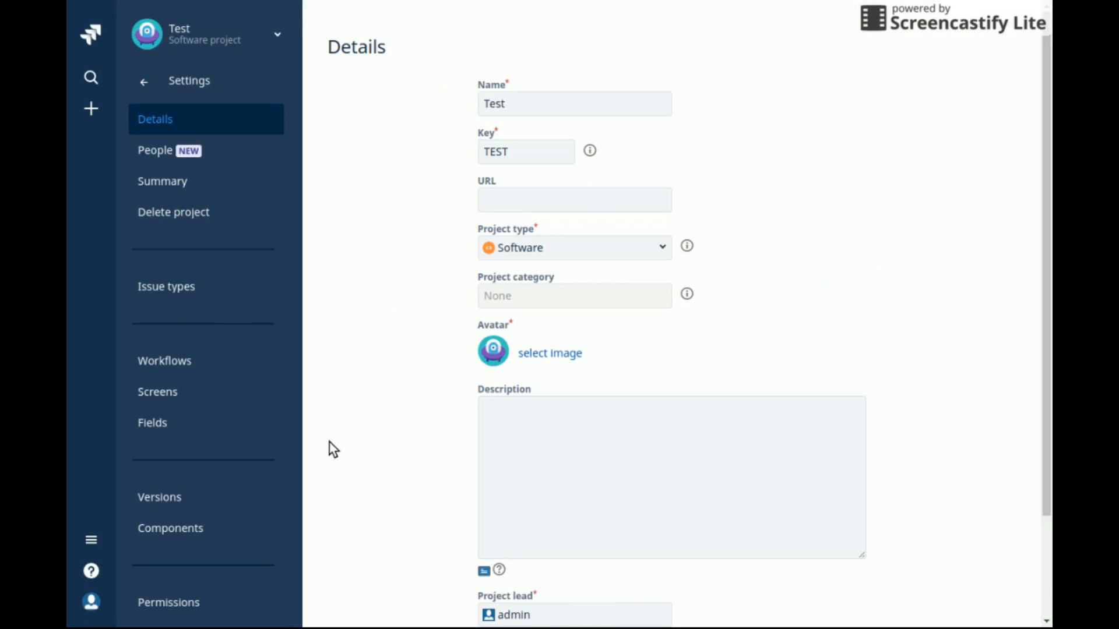
# Add the Watchers field to the Default Screen Scheme's Default Issue Screen, then return to the issue
pyautogui.click(176, 396)
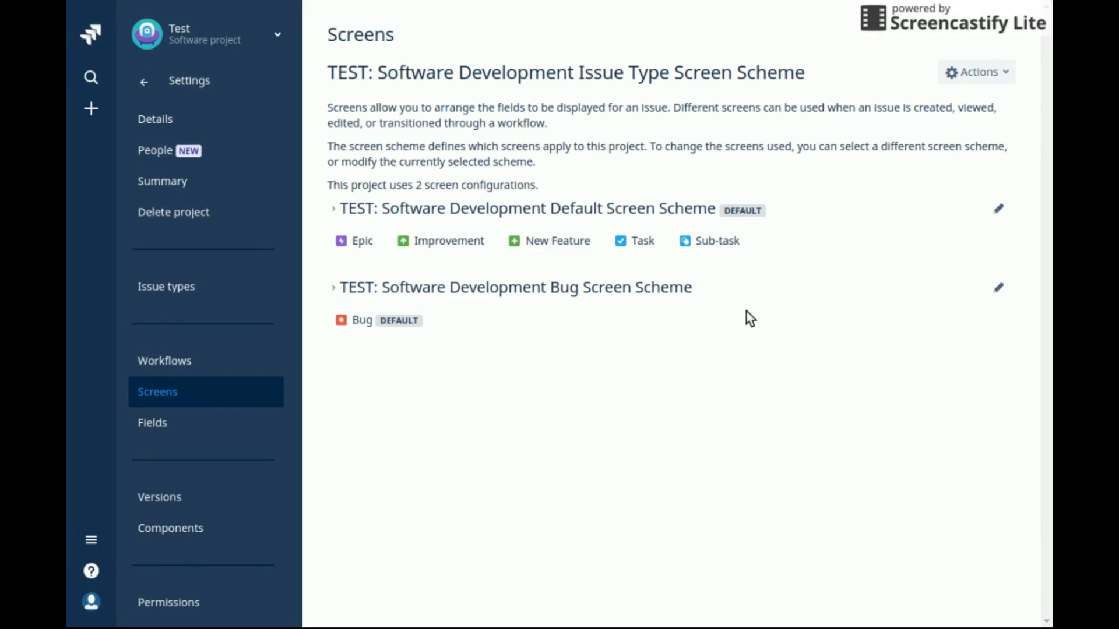
pyautogui.click(999, 219)
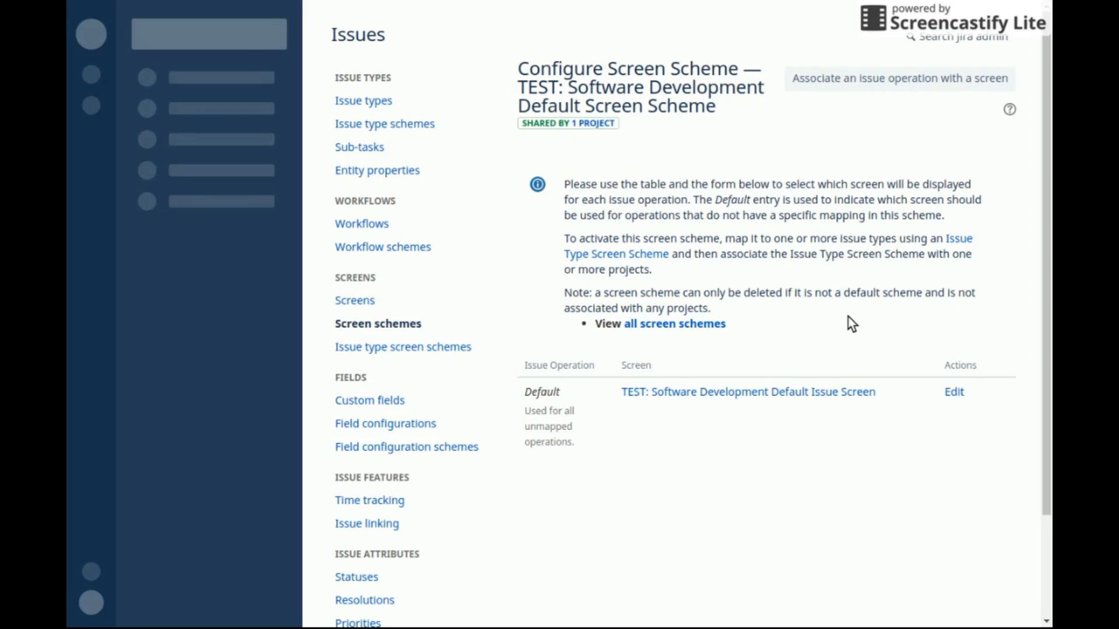
pyautogui.click(714, 398)
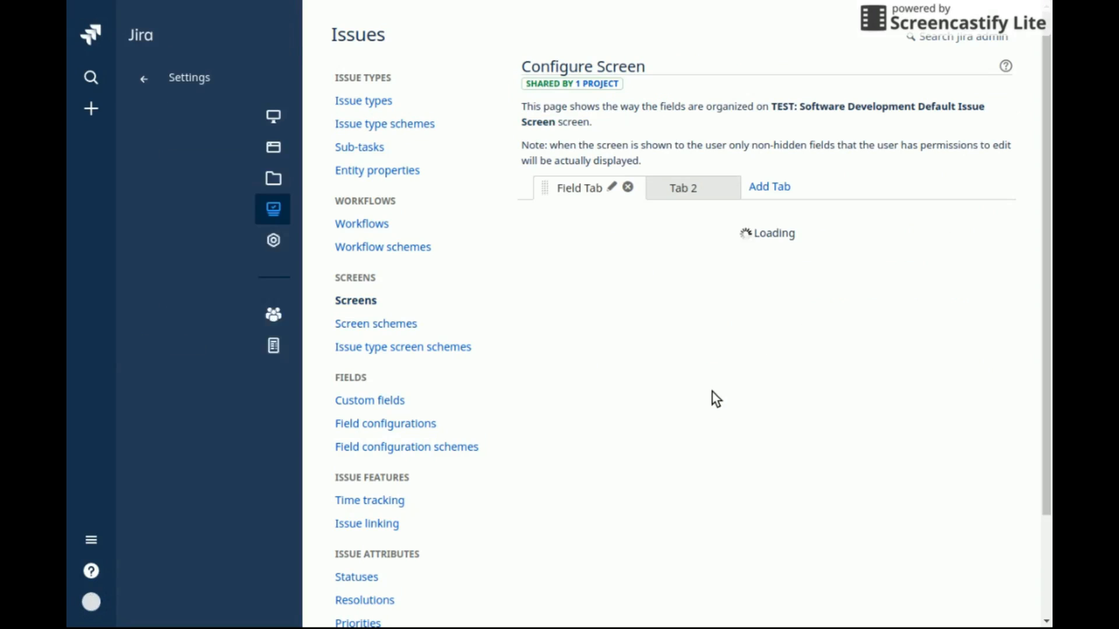
pyautogui.scroll(-5, 716, 399)
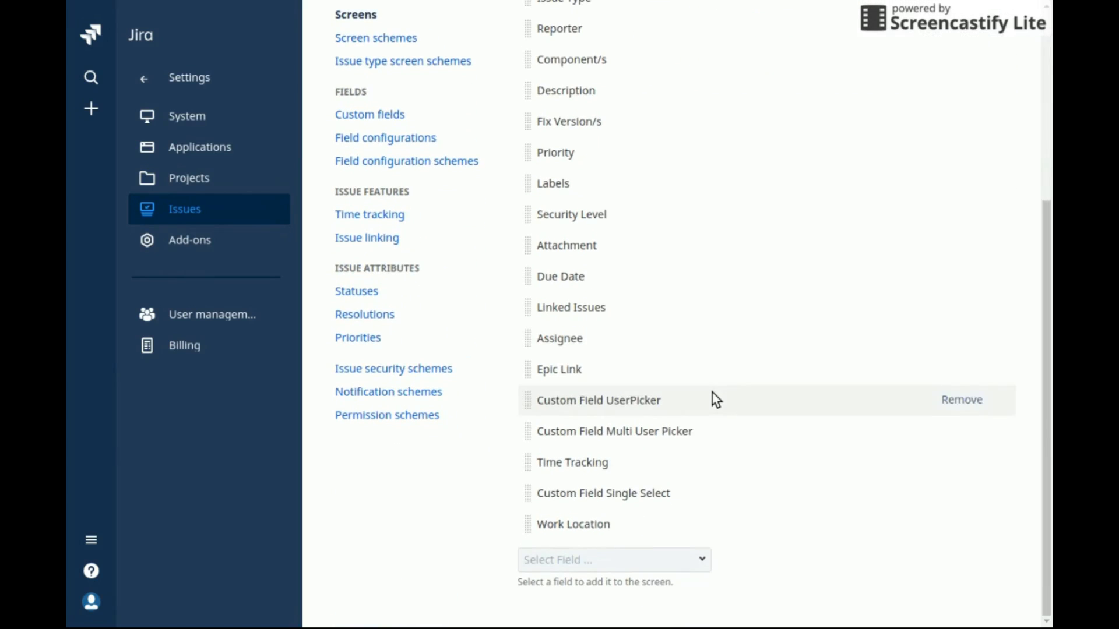
pyautogui.click(703, 561)
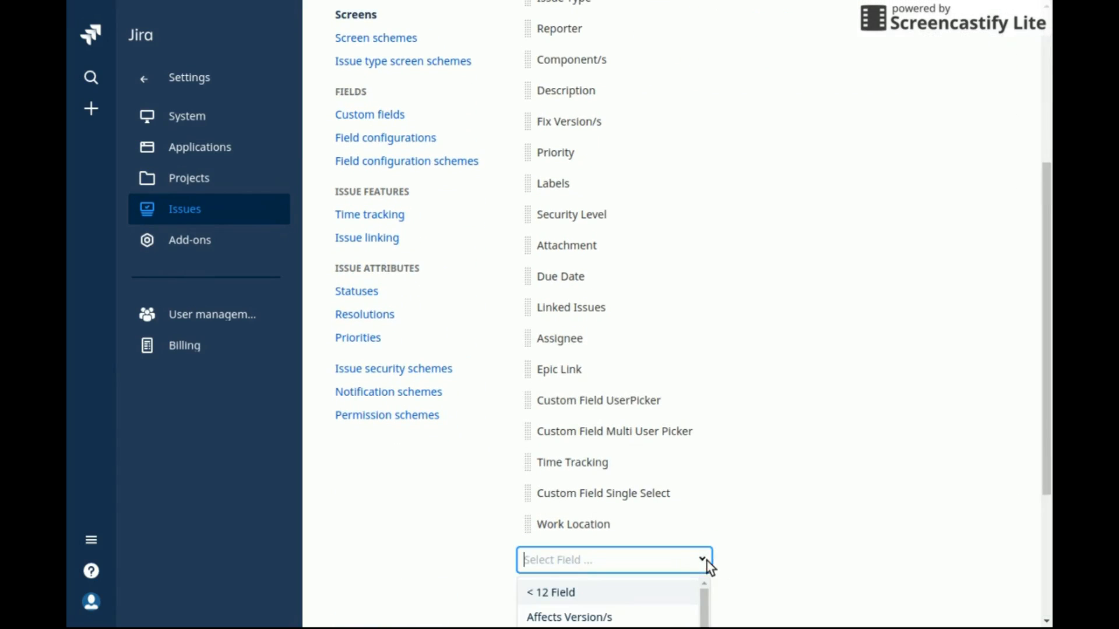
pyautogui.scroll(-6, 693, 565)
pyautogui.scroll(-15, 688, 550)
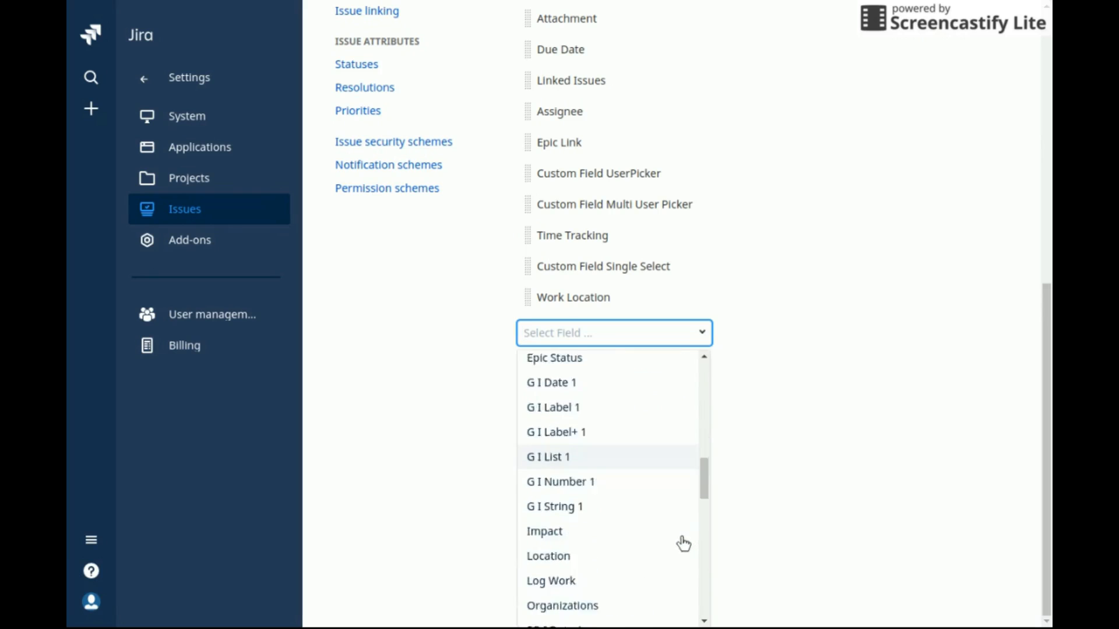
pyautogui.click(621, 548)
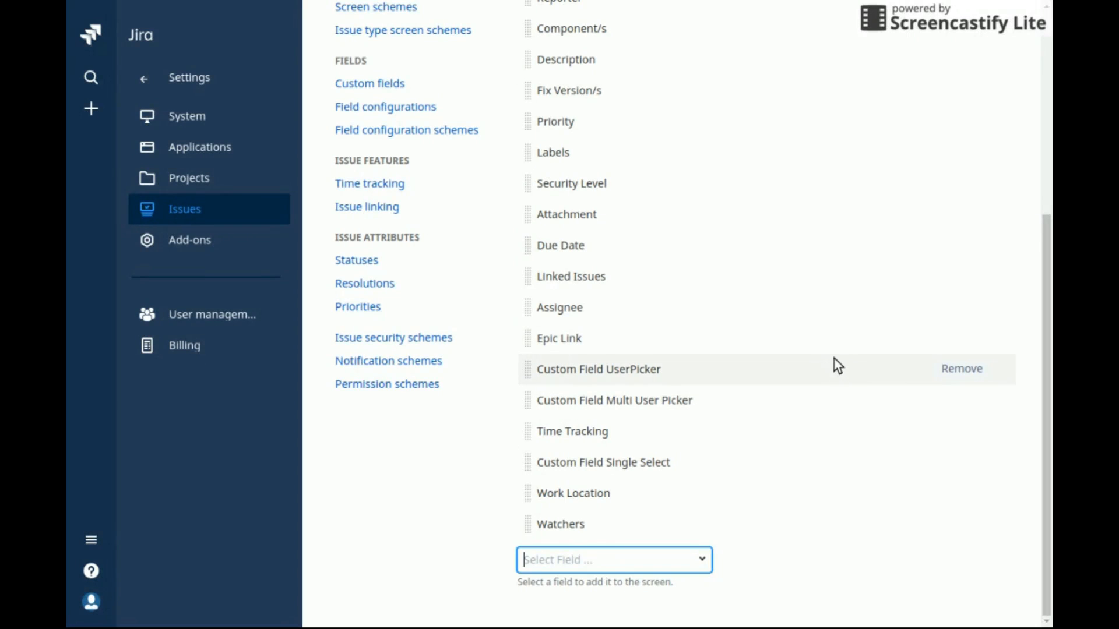
pyautogui.click(919, 7)
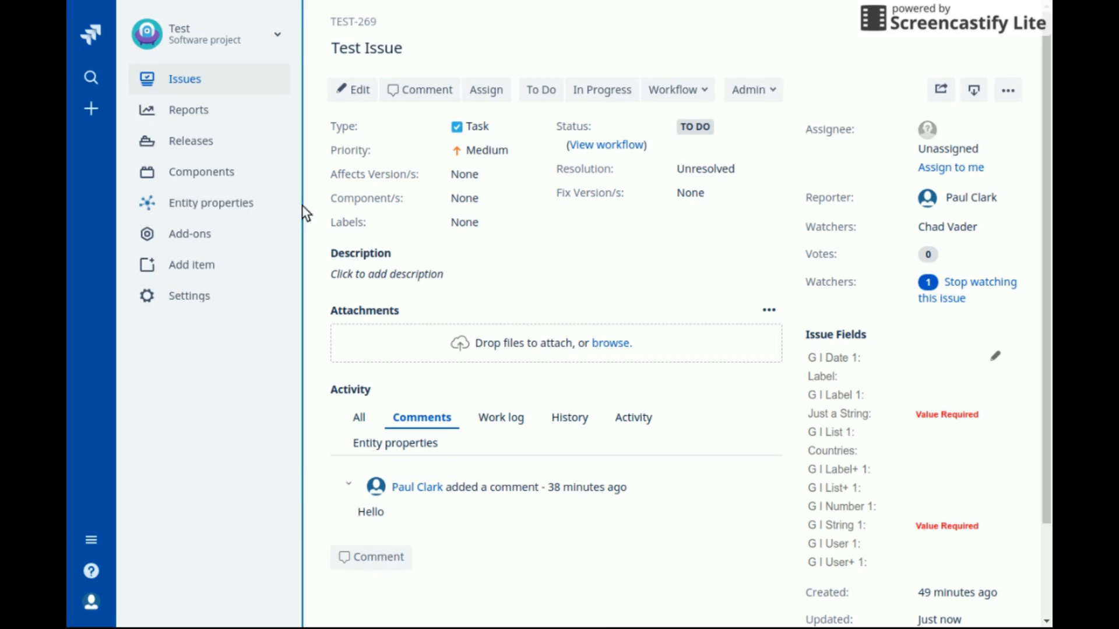
# Create a task 'Test Issue' with a project user as watcher, then open TEST-270
pyautogui.click(91, 109)
pyautogui.click(154, 111)
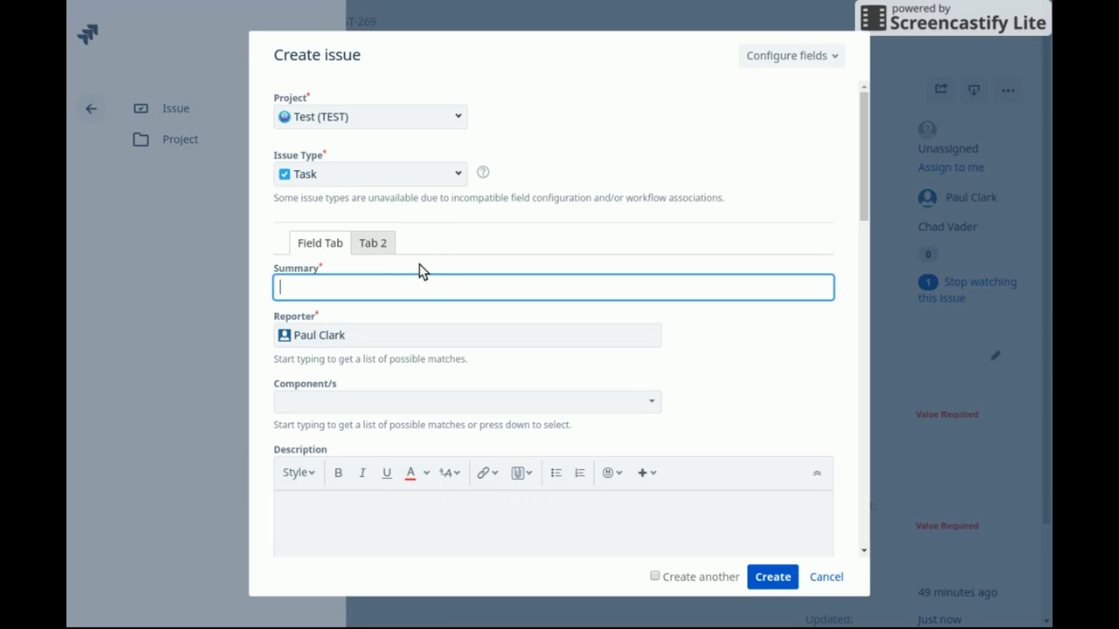
pyautogui.write('Test Issue')
pyautogui.press('Tab')
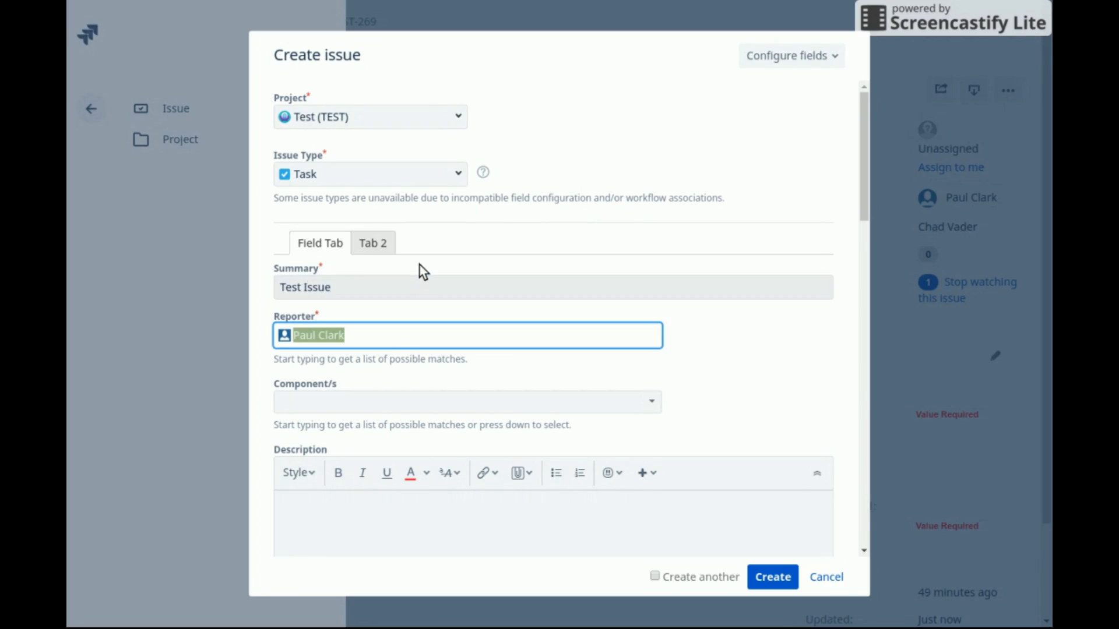
pyautogui.scroll(-10, 428, 311)
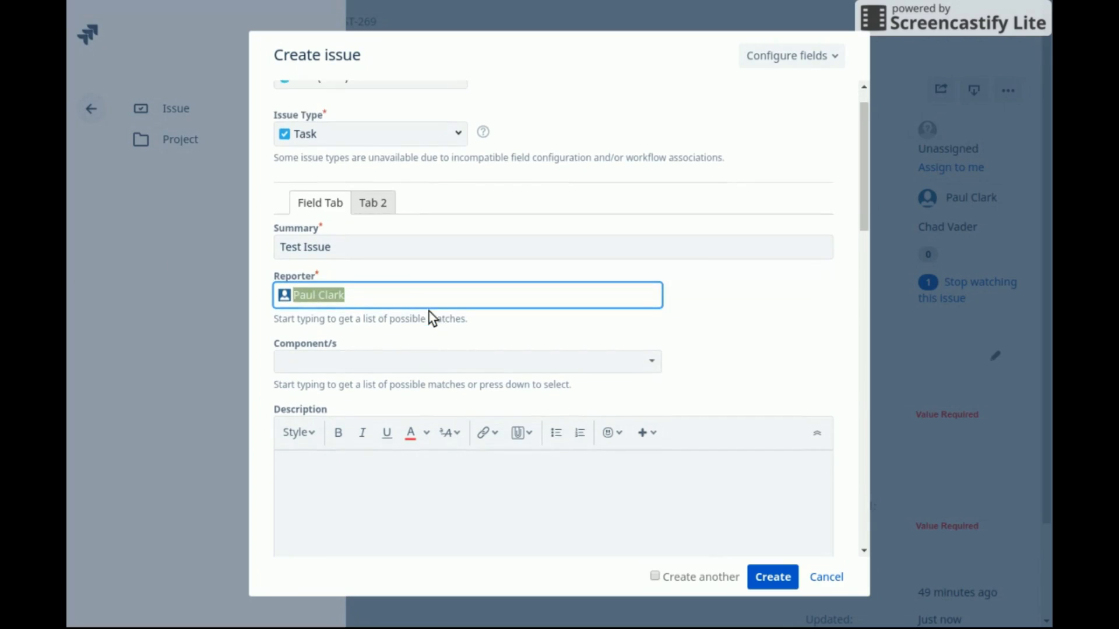
pyautogui.scroll(-8, 437, 300)
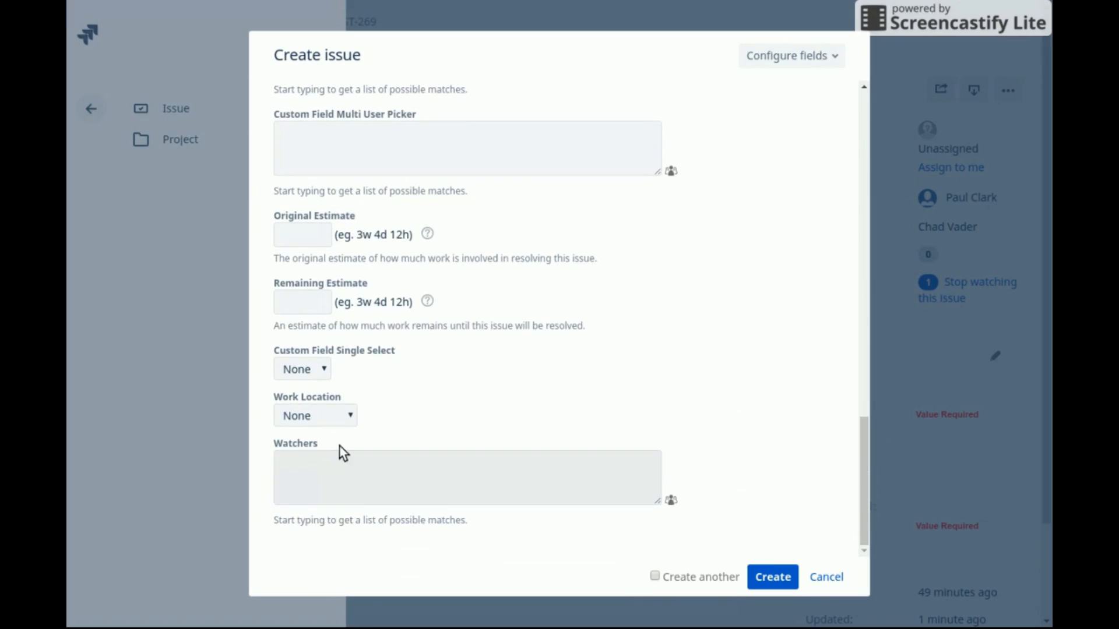
pyautogui.click(351, 462)
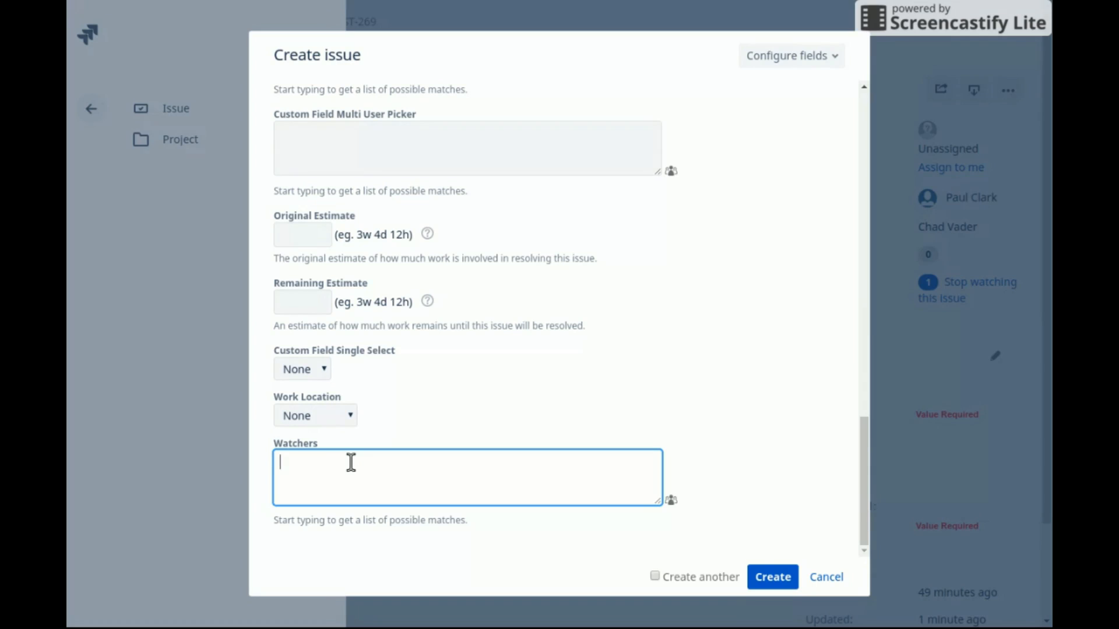
pyautogui.write('chad')
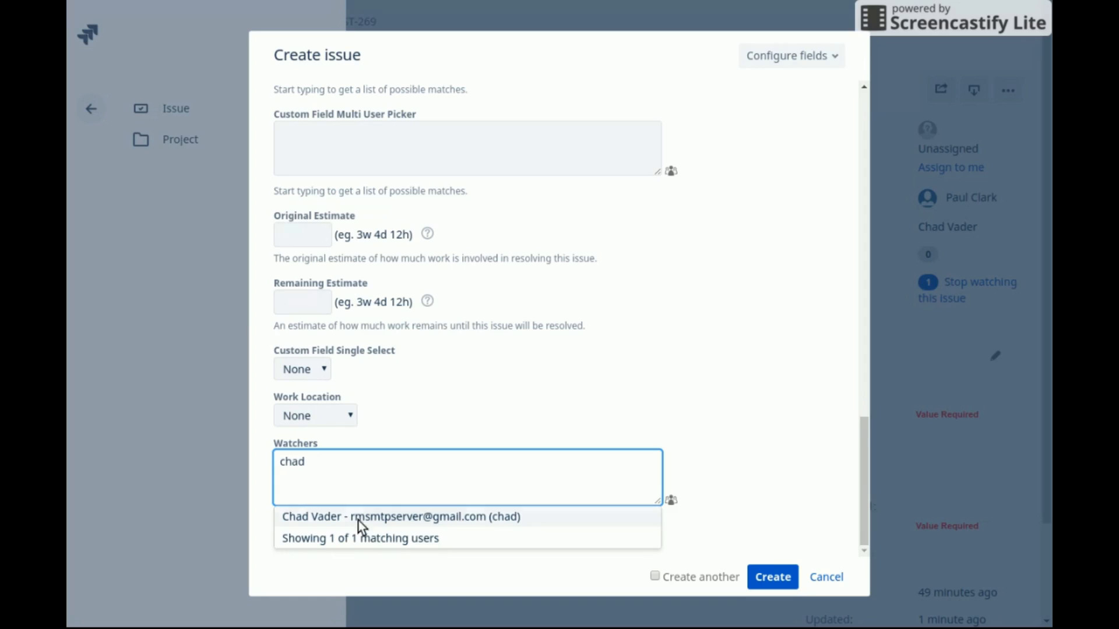
pyautogui.click(375, 517)
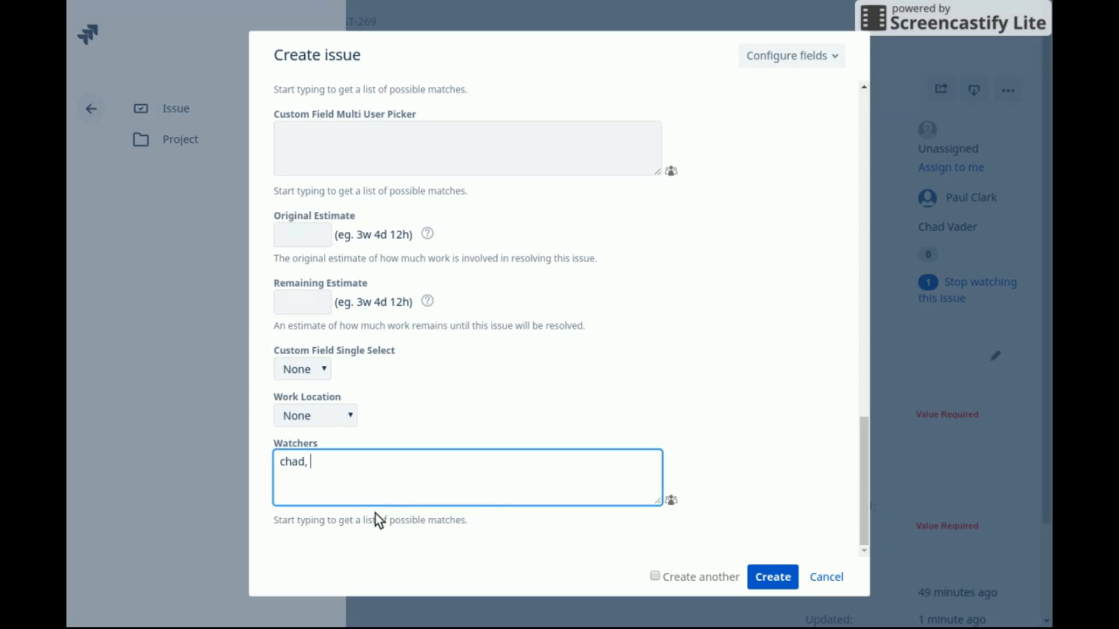
pyautogui.click(768, 577)
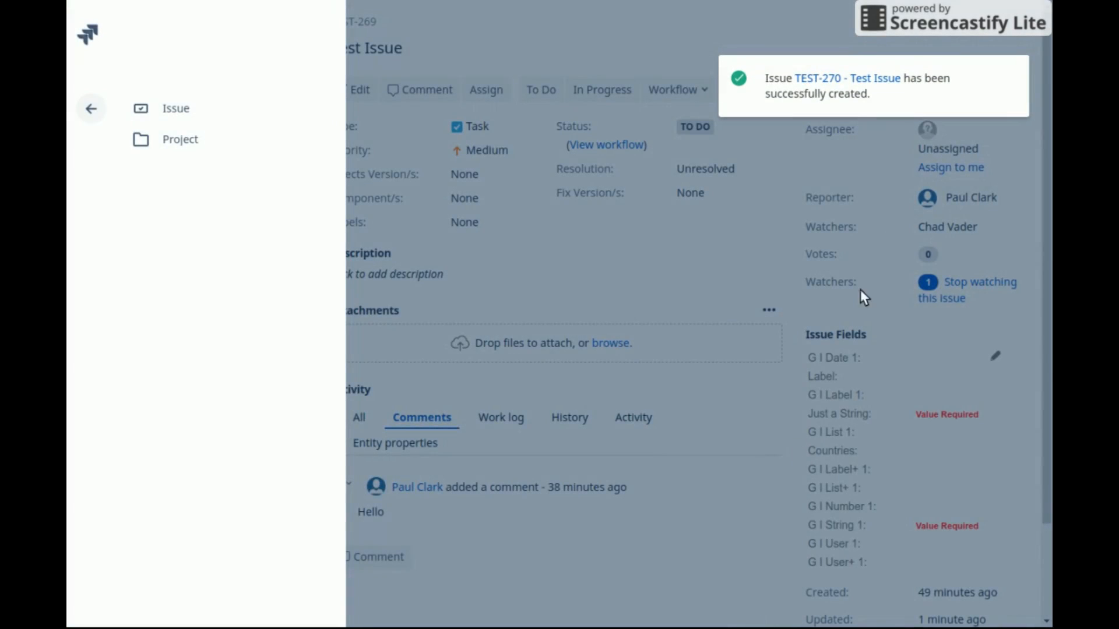
pyautogui.click(879, 78)
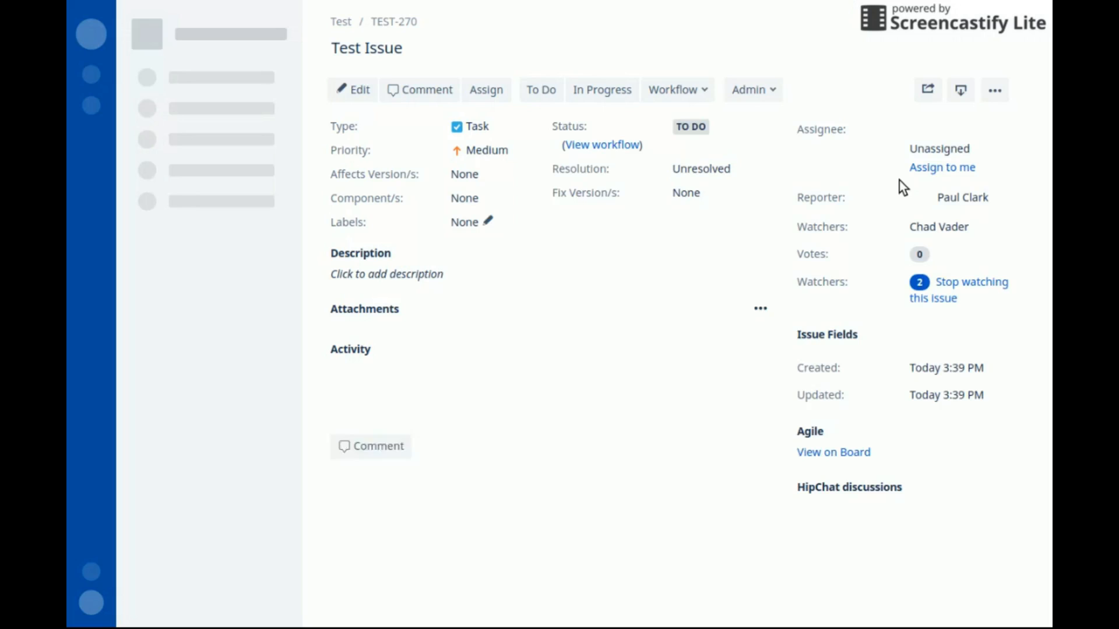
# Check that TEST-270 has 2 watchers, then go to the project's Add Watcher Rules page
pyautogui.click(927, 281)
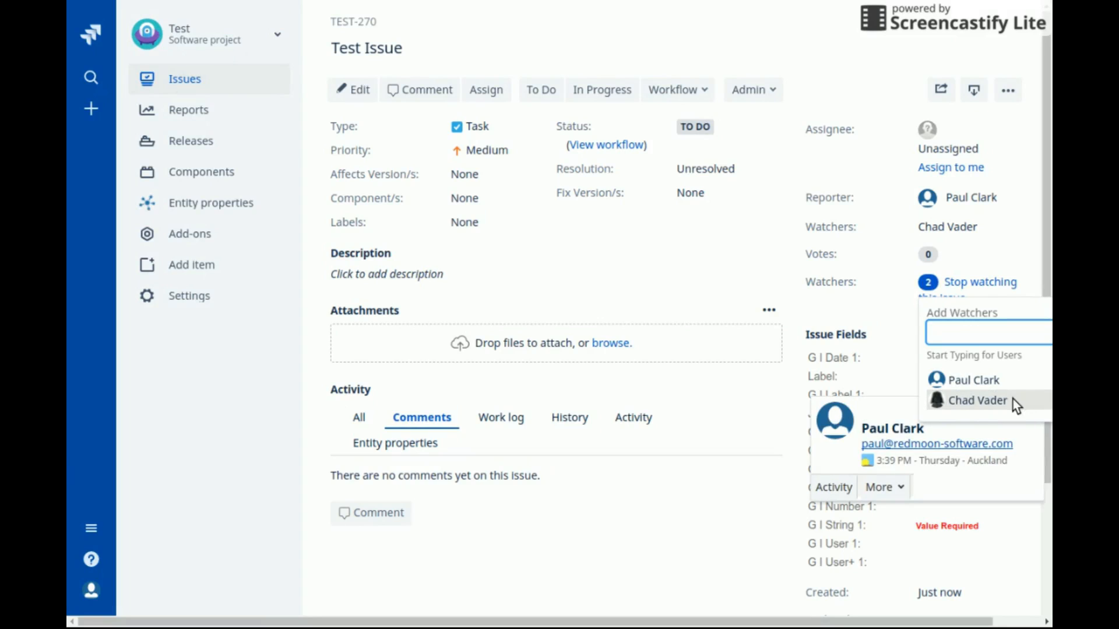
pyautogui.click(621, 260)
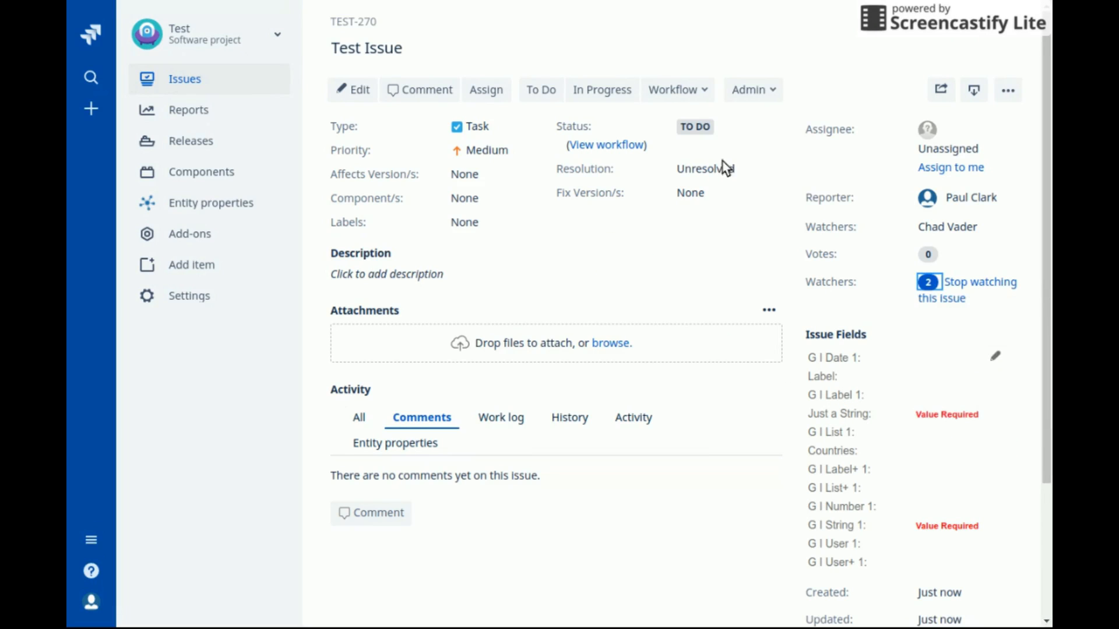
pyautogui.click(909, 20)
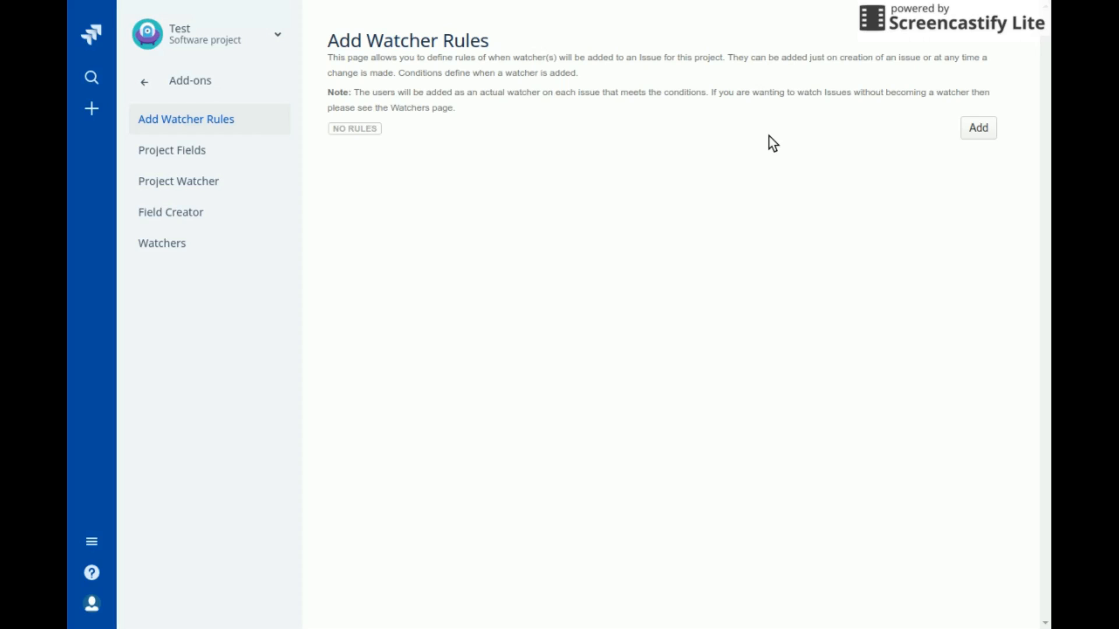
# Start a new watcher rule named 'Front End Components'
pyautogui.click(980, 138)
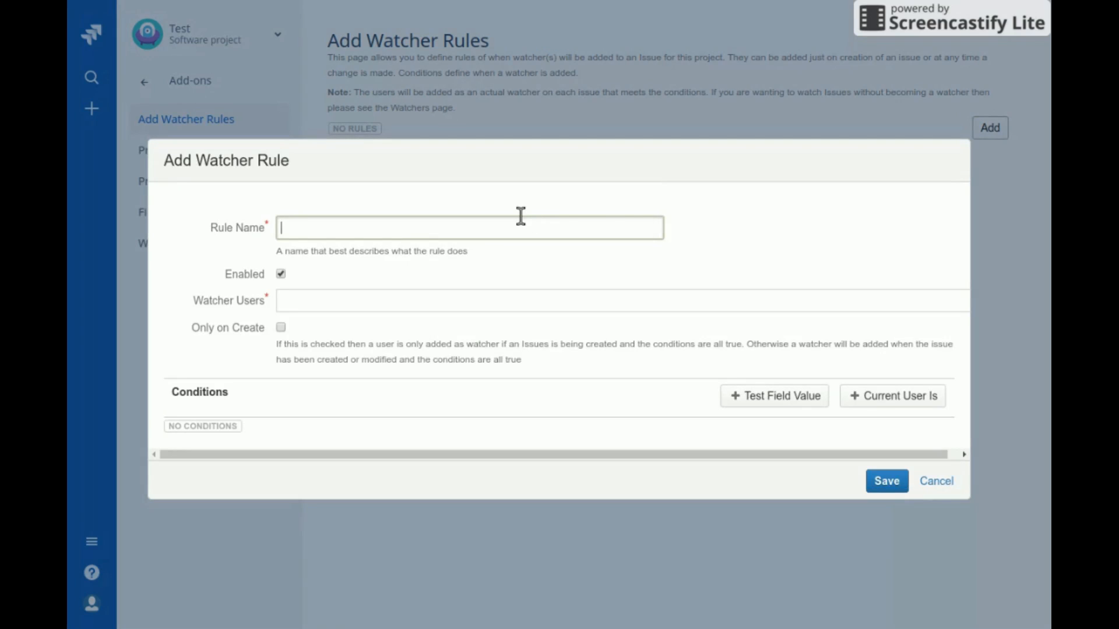
pyautogui.write('Front End Componten')
pyautogui.press('BackSpace')
pyautogui.press('BackSpace')
pyautogui.press('BackSpace')
pyautogui.write('e')
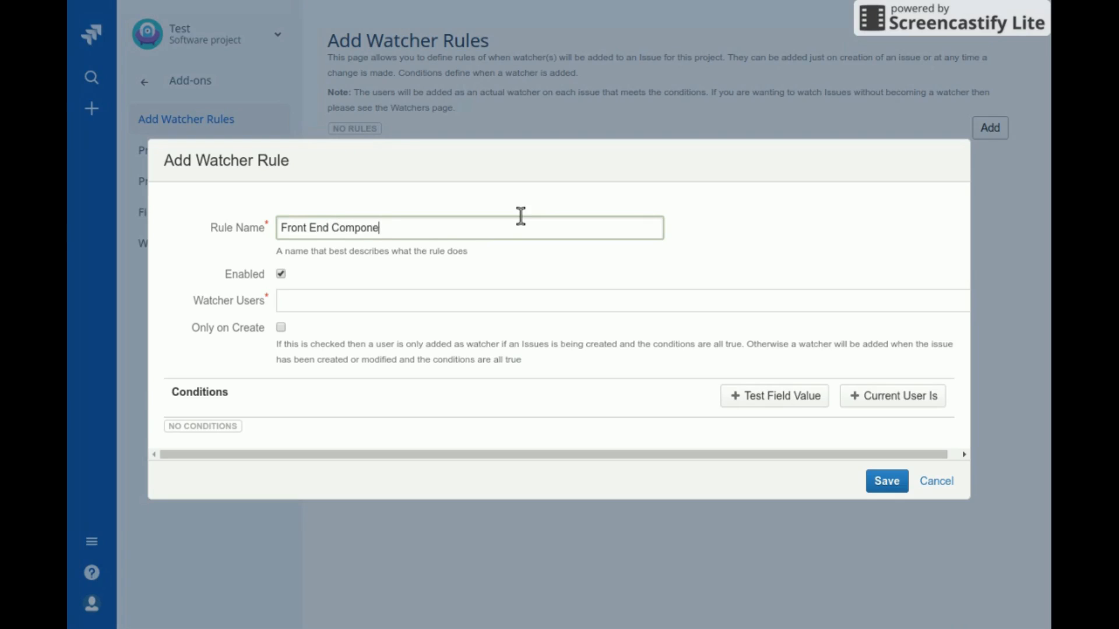
pyautogui.write('nts')
# Add a project user as the rule's watcher and leave Only on Create unchecked
pyautogui.click(302, 301)
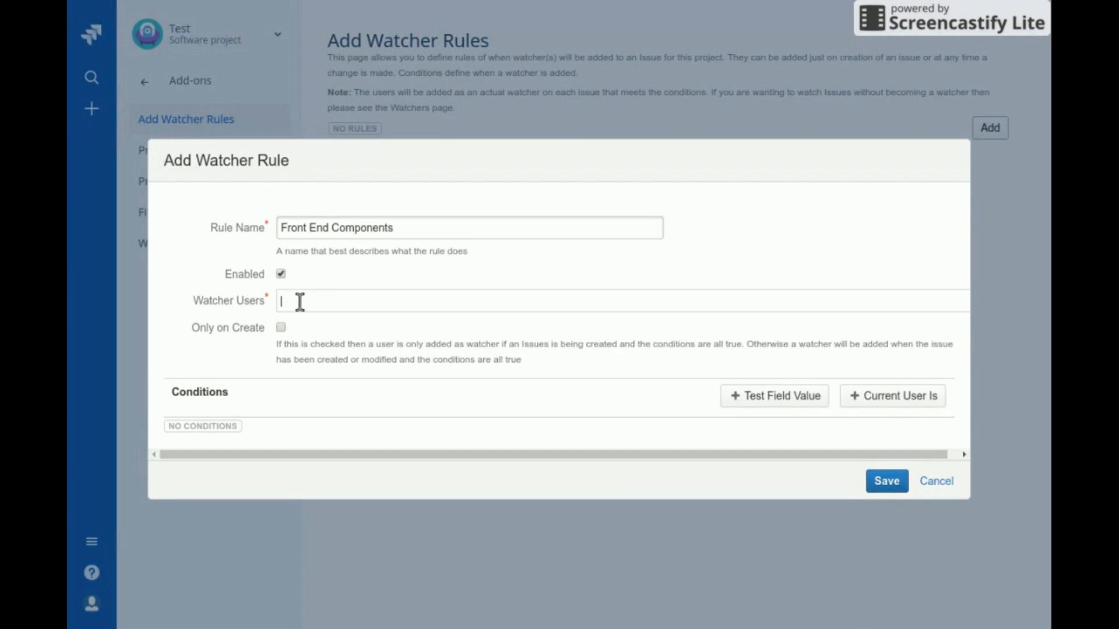
pyautogui.write('chad')
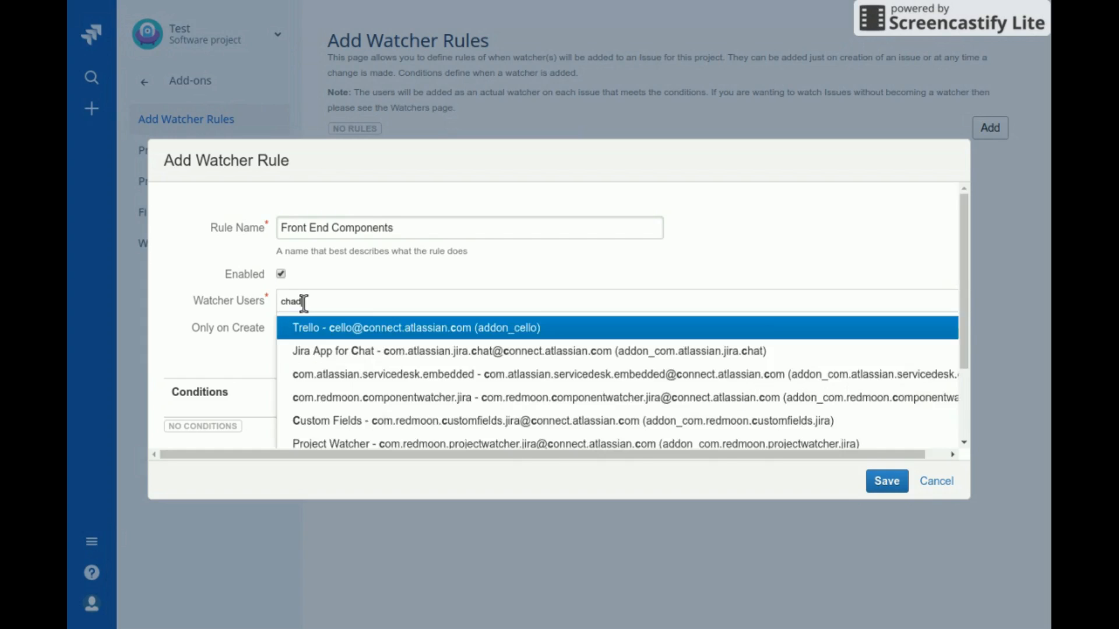
pyautogui.press('Return')
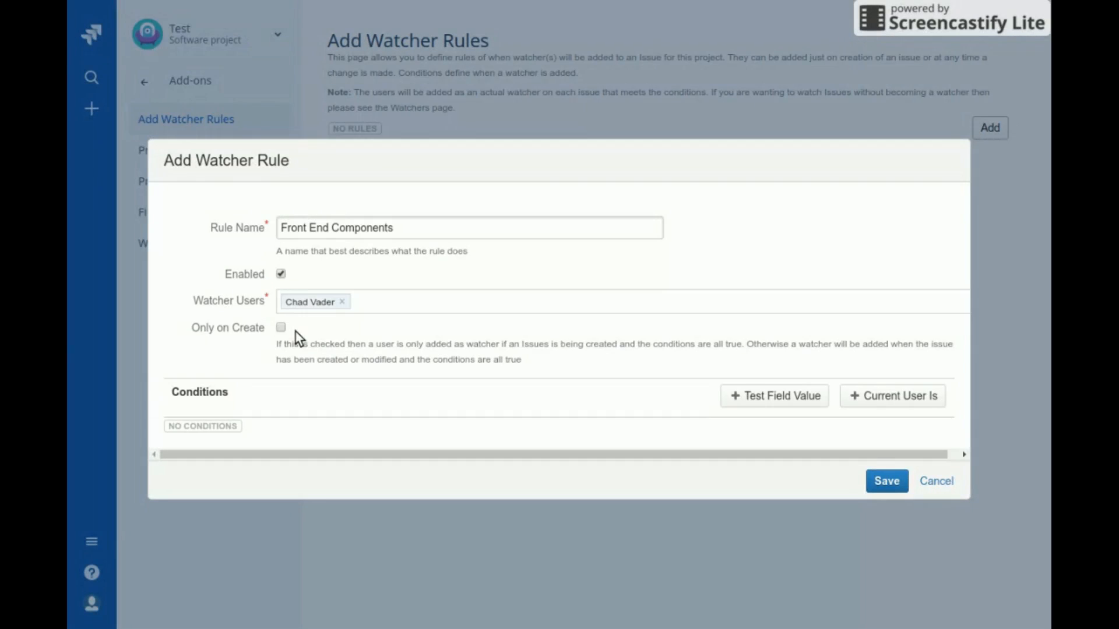
pyautogui.click(280, 326)
pyautogui.click(281, 327)
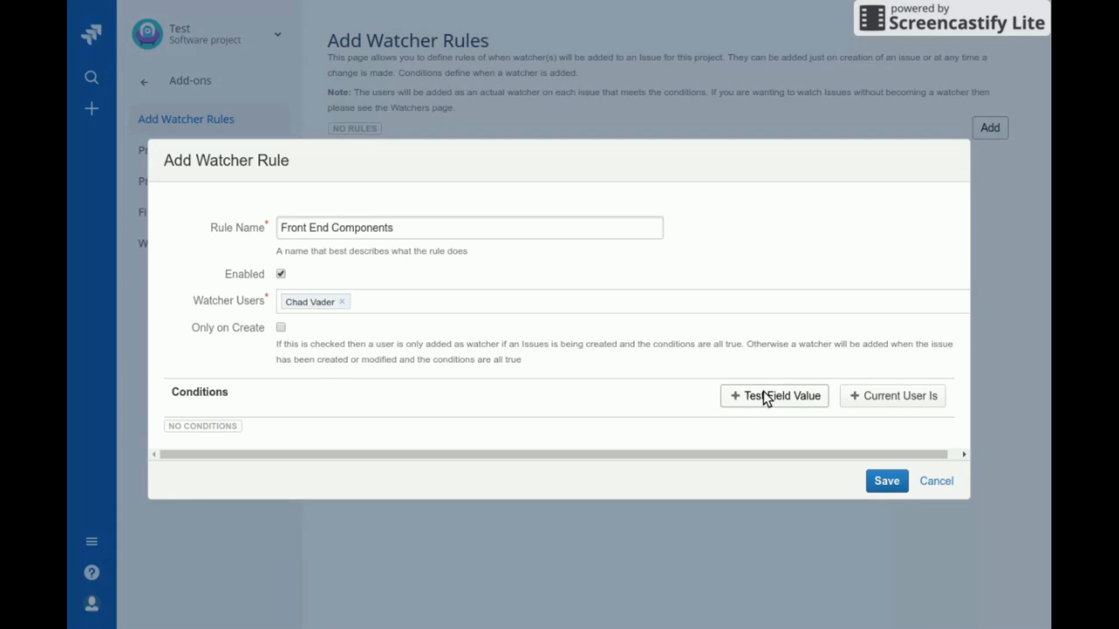
# Save the rule with condition Component/s equals Front End, then edit TEST-269's components
pyautogui.click(851, 396)
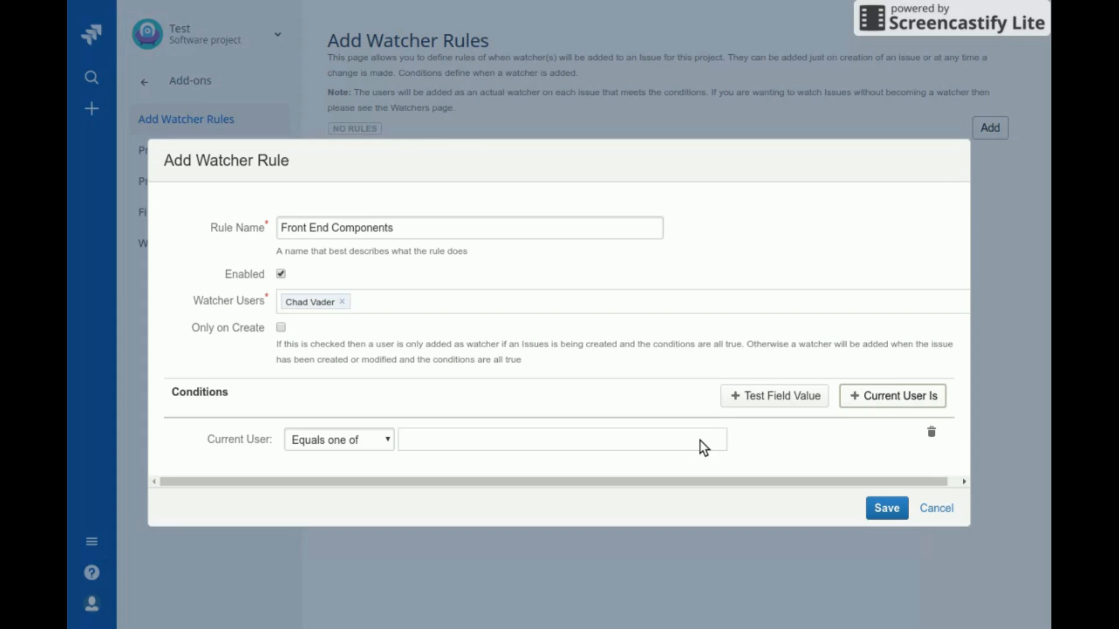
pyautogui.click(930, 431)
pyautogui.click(799, 397)
pyautogui.click(449, 445)
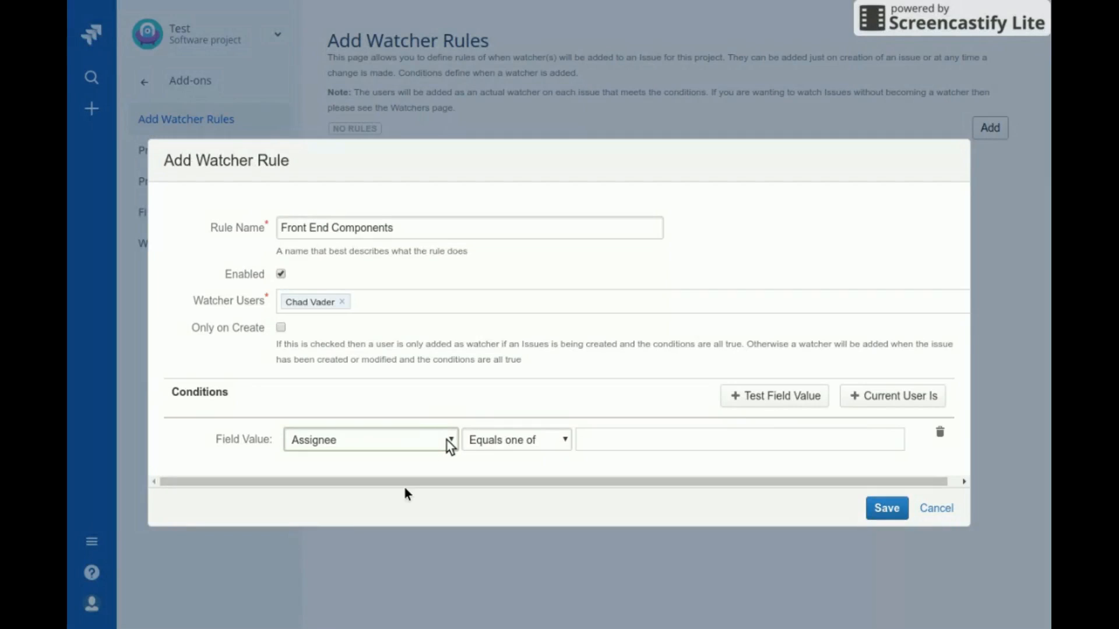
pyautogui.click(404, 487)
pyautogui.click(603, 453)
pyautogui.click(887, 563)
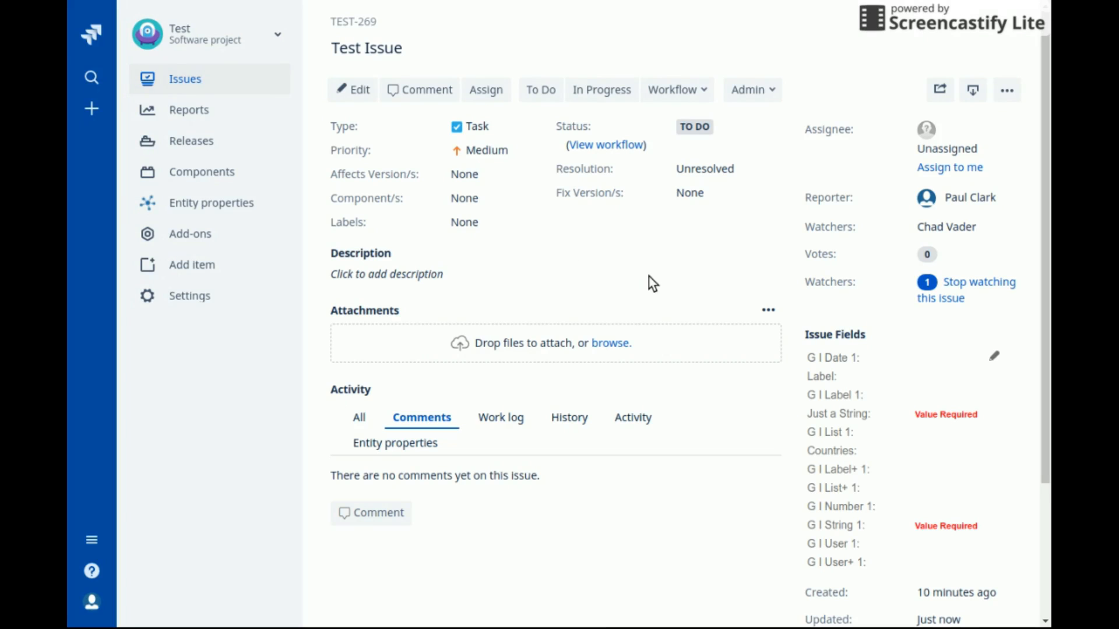
pyautogui.click(473, 199)
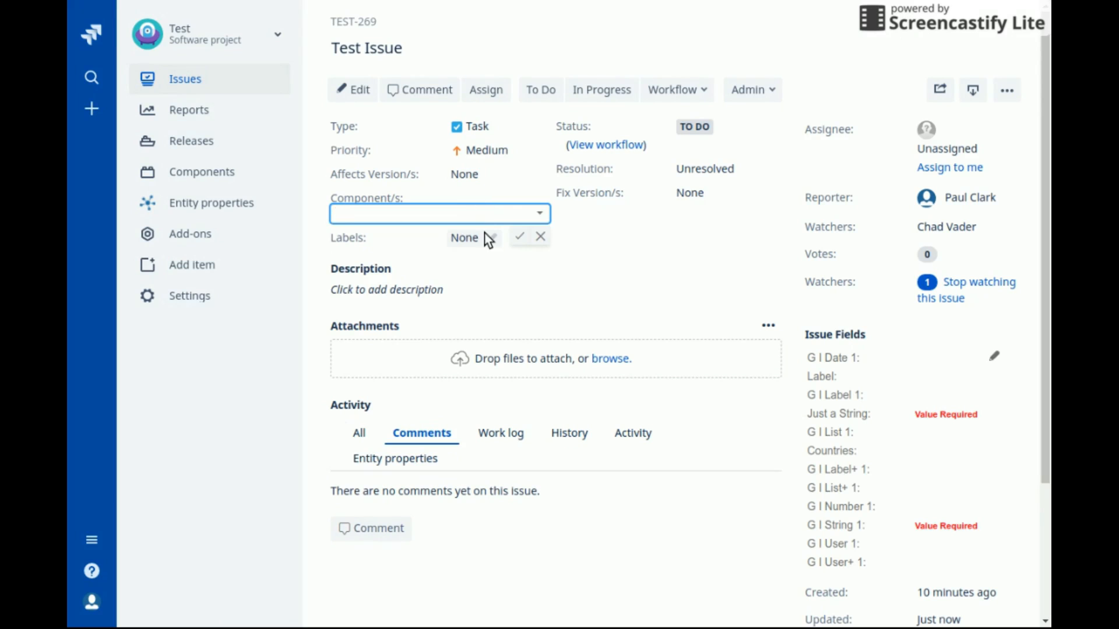
# Set the issue's Component/s to Front End
pyautogui.write('fron')
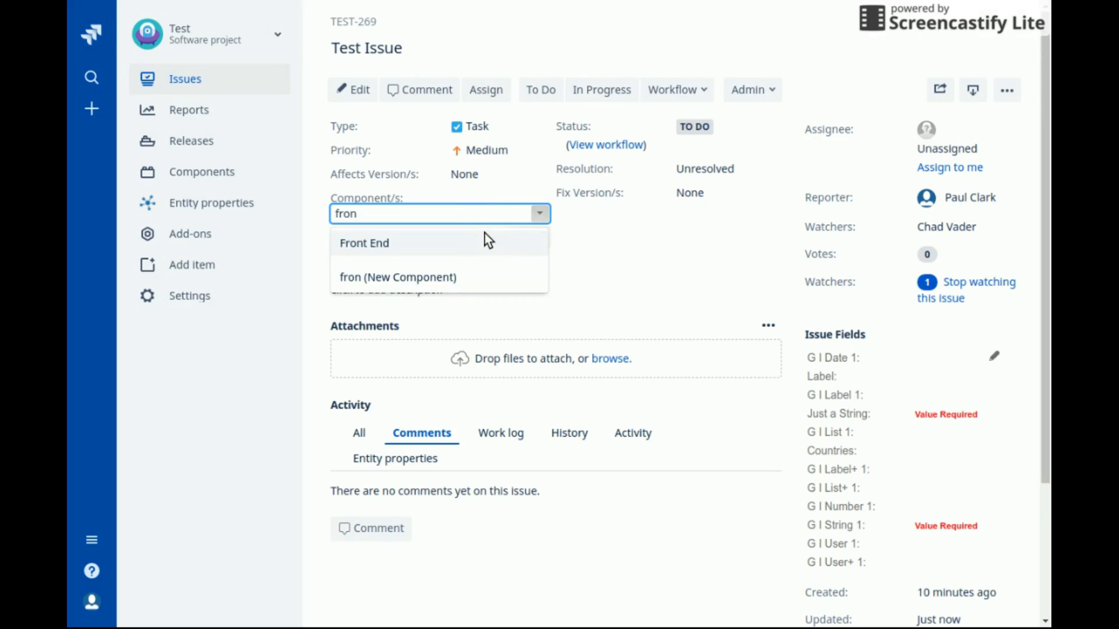
pyautogui.click(489, 239)
pyautogui.click(585, 290)
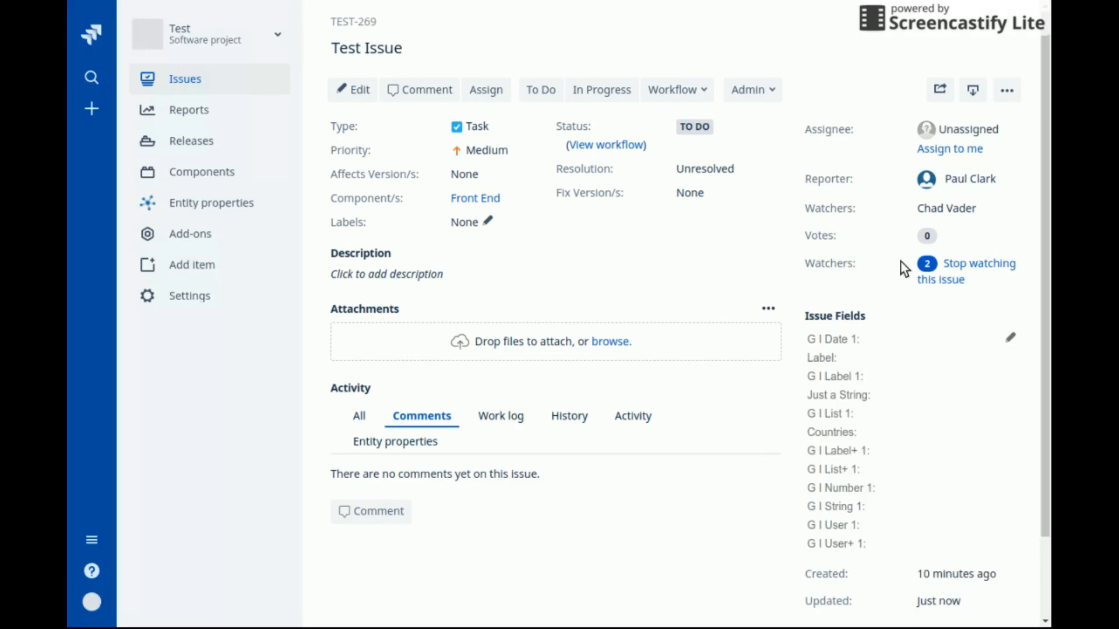
# Remove the rule-added user from the issue's watchers
pyautogui.click(929, 287)
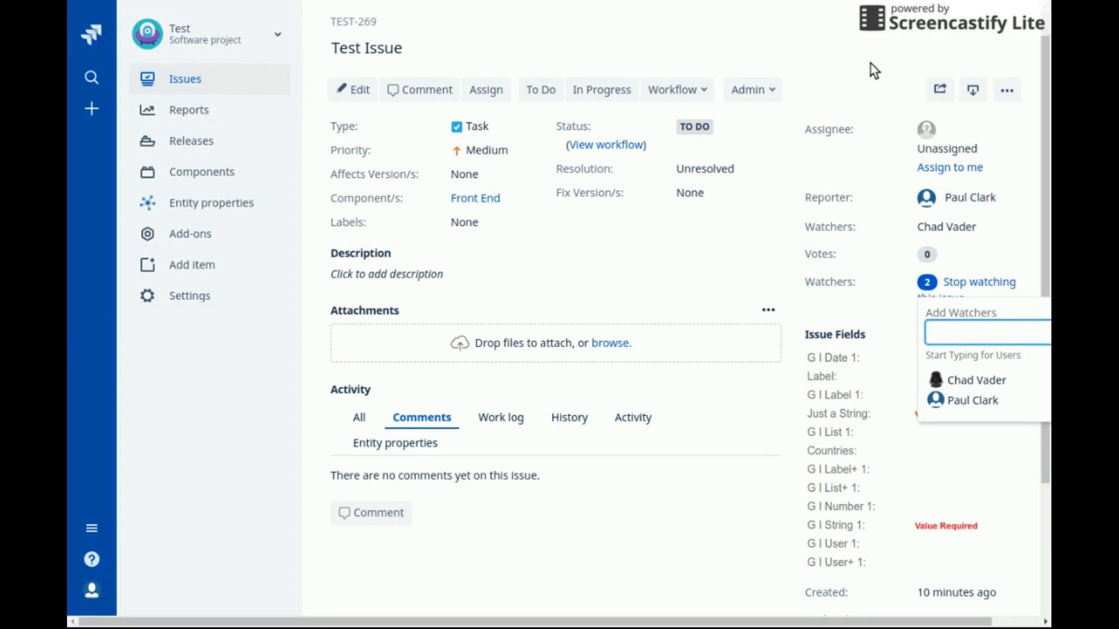
pyautogui.press('Escape')
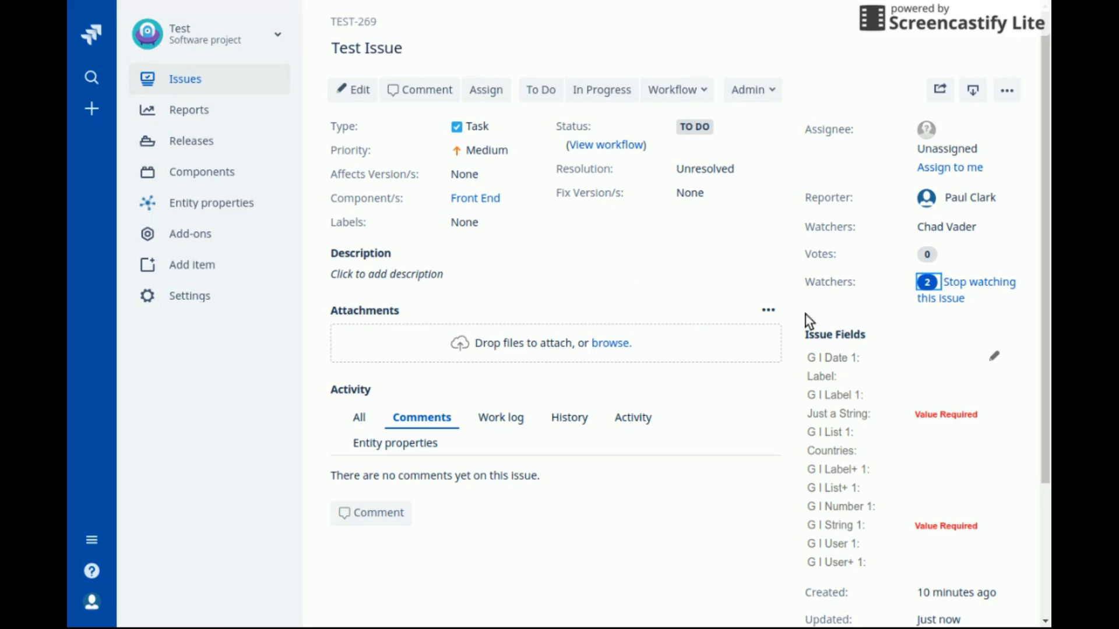
pyautogui.click(929, 283)
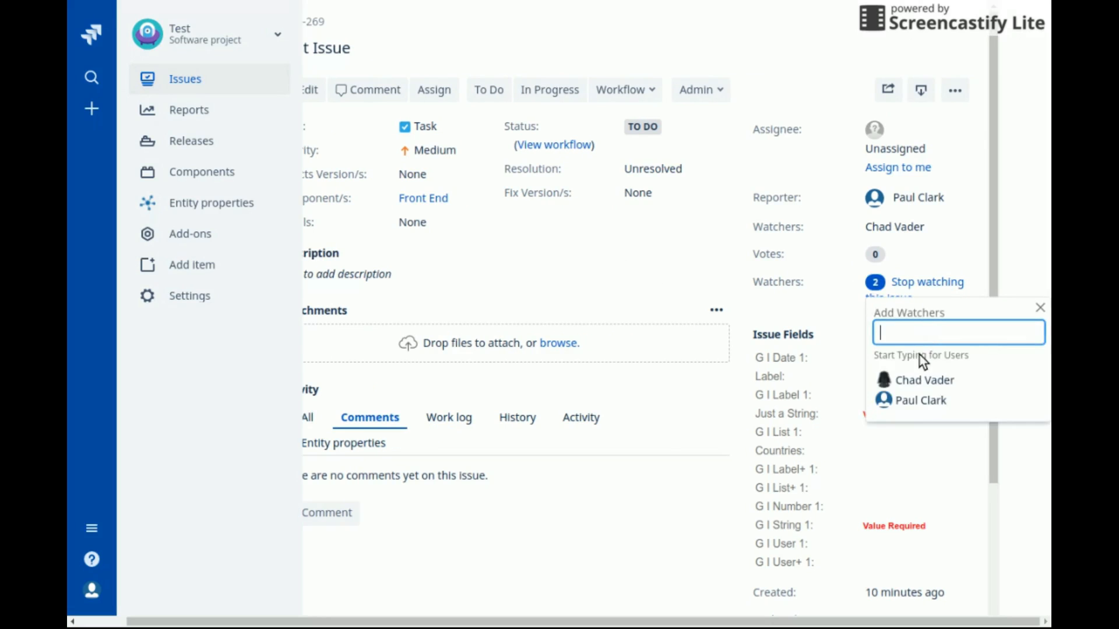
pyautogui.click(1034, 382)
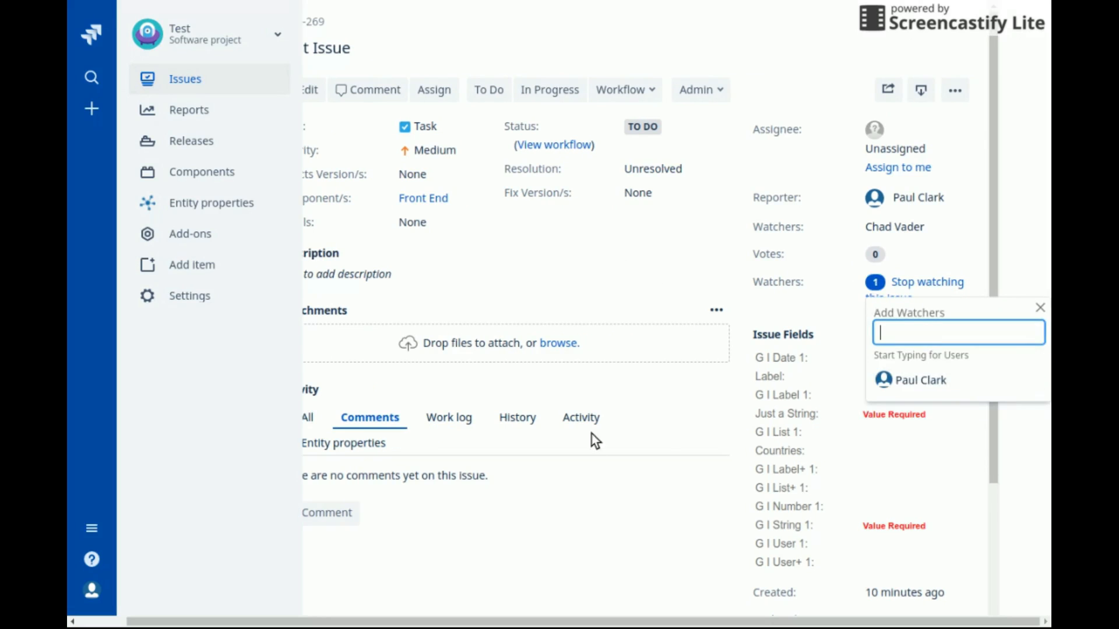
# Post the comment 'Hello' on the issue
pyautogui.click(353, 514)
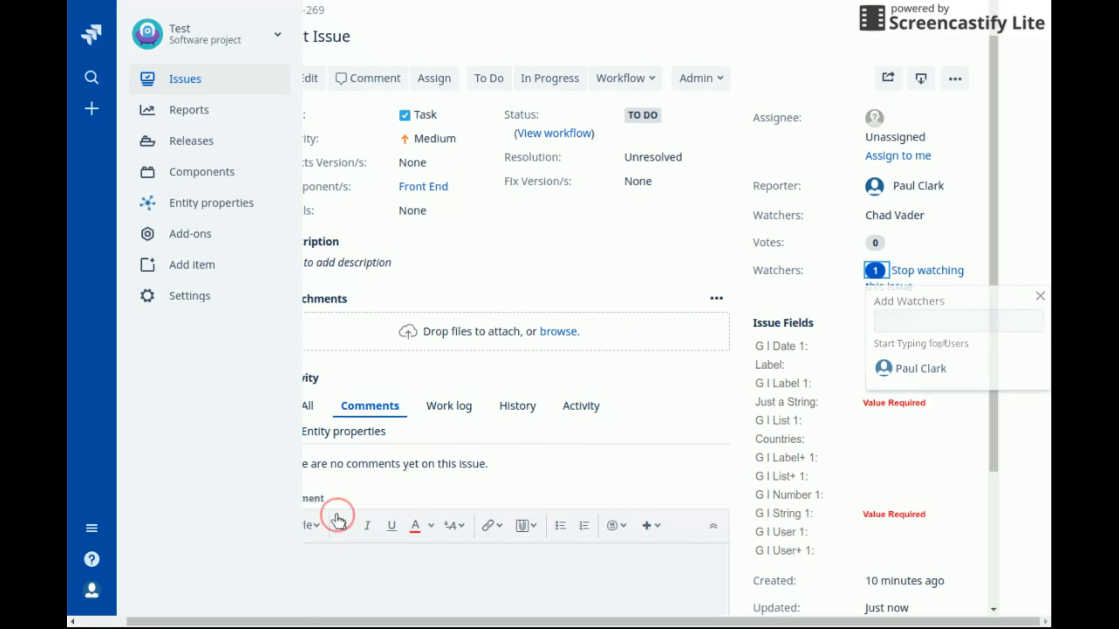
pyautogui.click(439, 461)
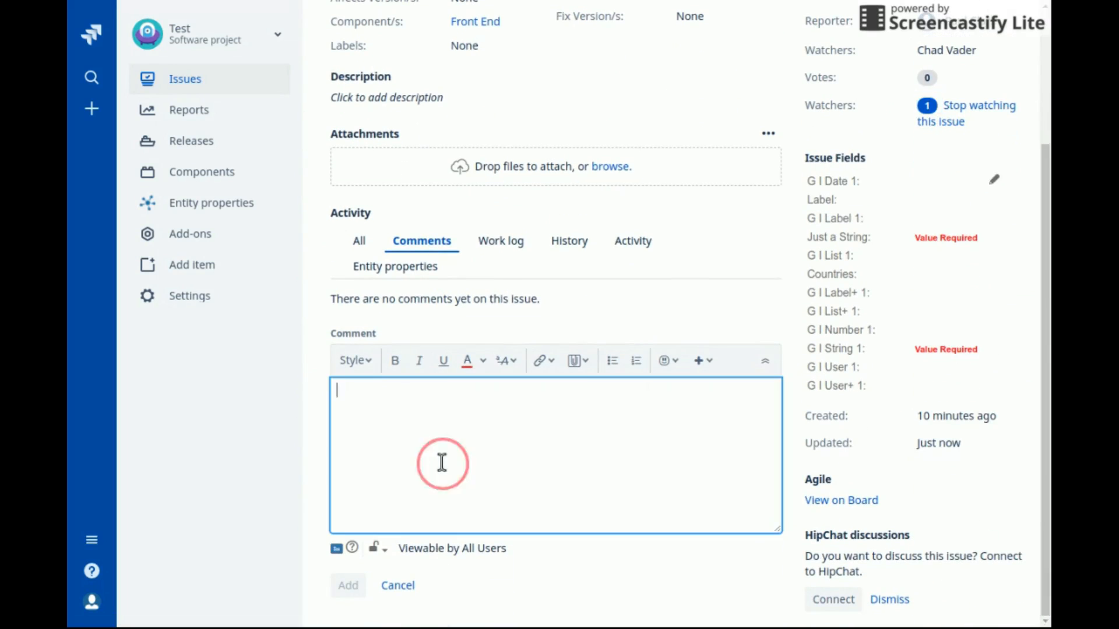
pyautogui.write('Hell')
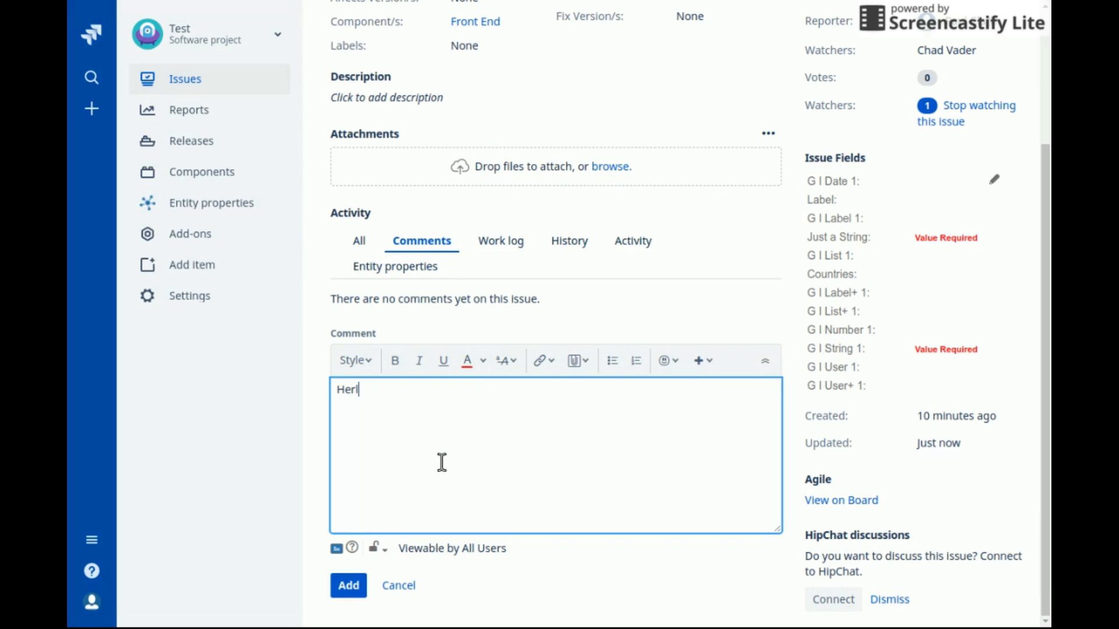
pyautogui.write('o')
pyautogui.click(349, 586)
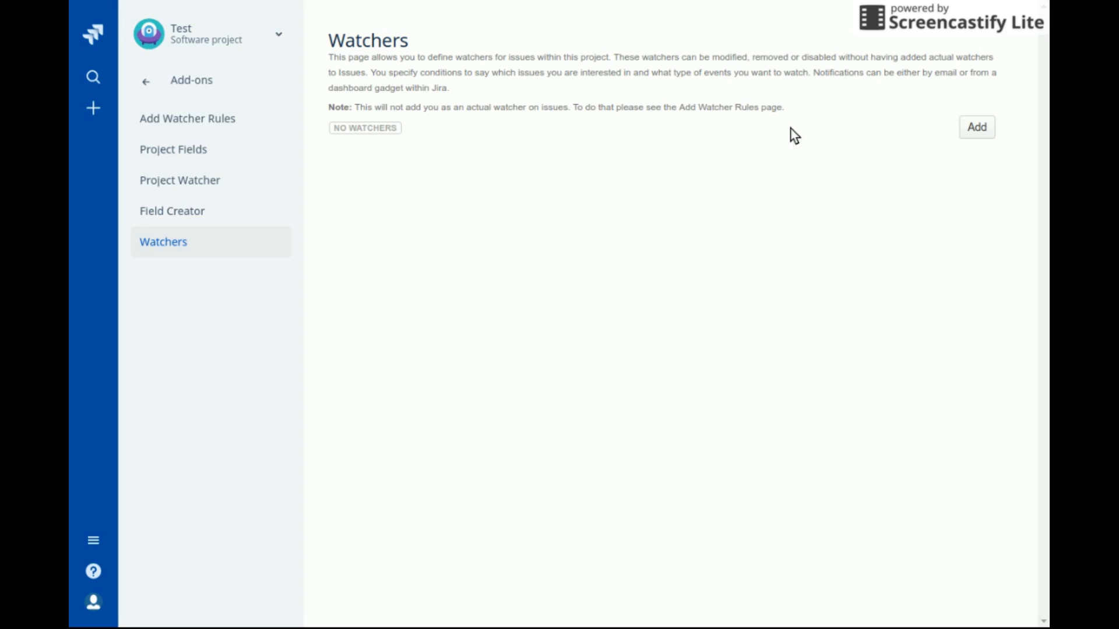
# Create an enabled watcher with description 'Highest Priority'
pyautogui.click(984, 130)
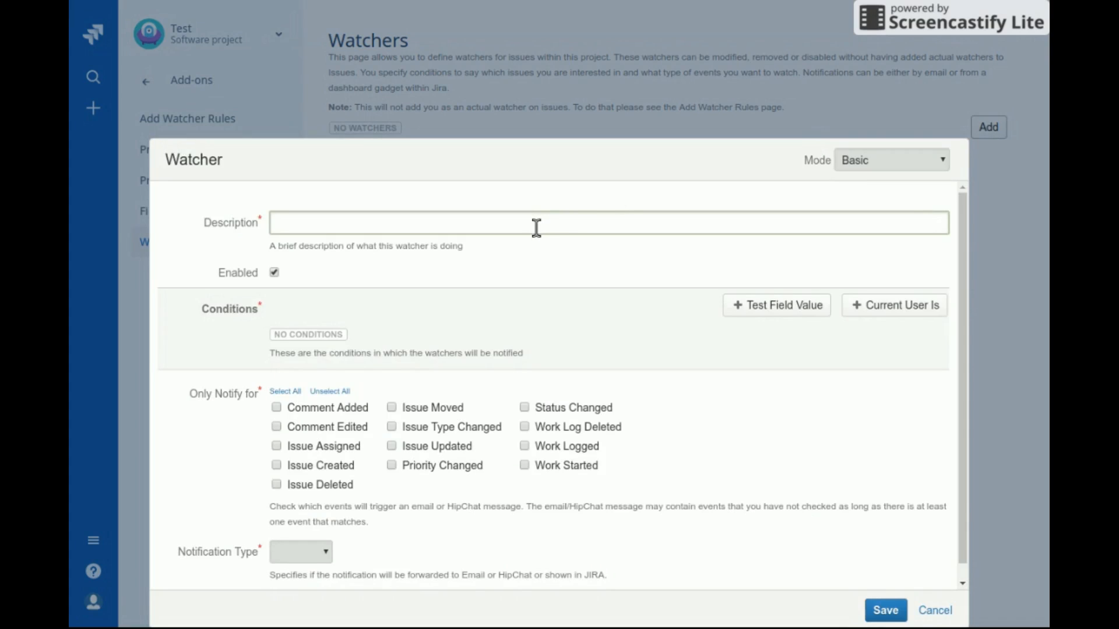
pyautogui.click(534, 227)
pyautogui.write('Highest Priority')
pyautogui.click(274, 274)
# Add a Current User Is condition for a project user, plus a Test Field Value condition
pyautogui.click(383, 290)
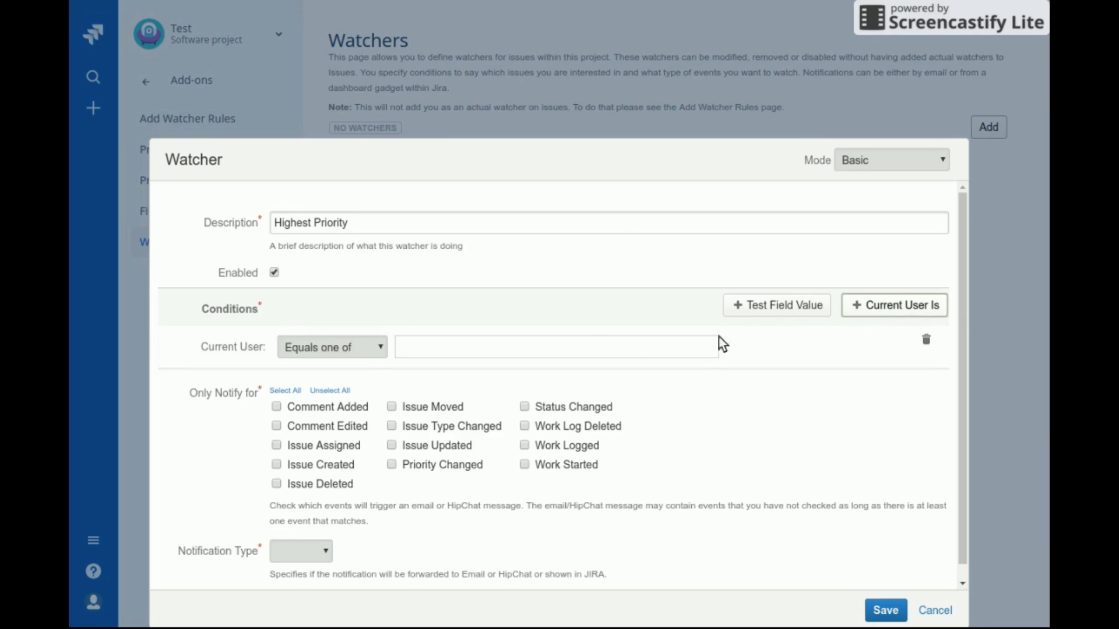
pyautogui.click(597, 342)
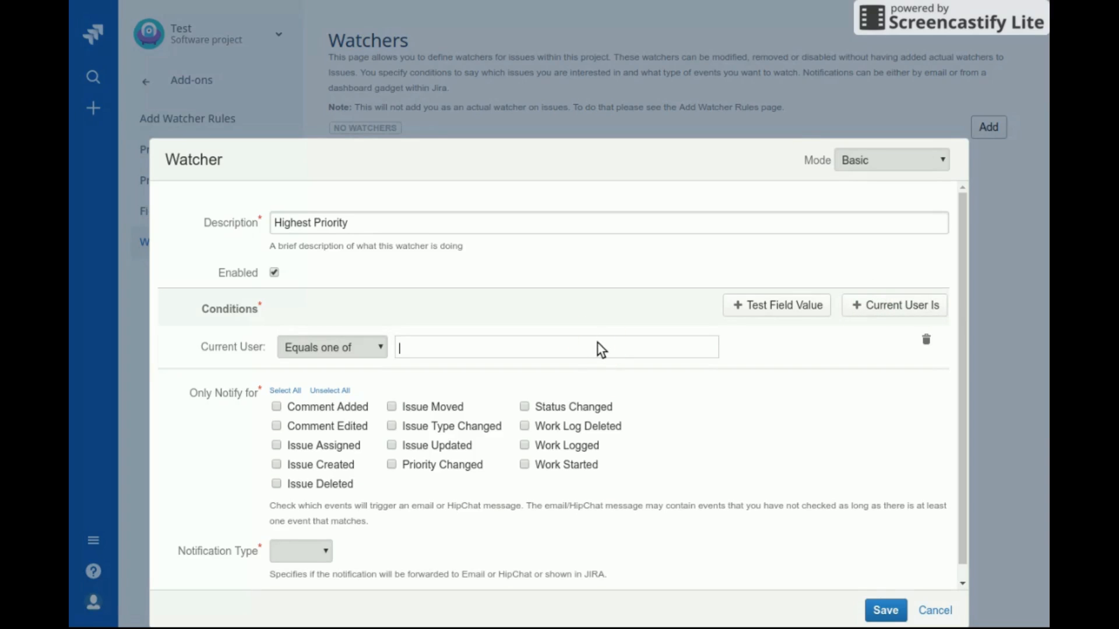
pyautogui.write('chad')
pyautogui.press('Down')
pyautogui.press('Return')
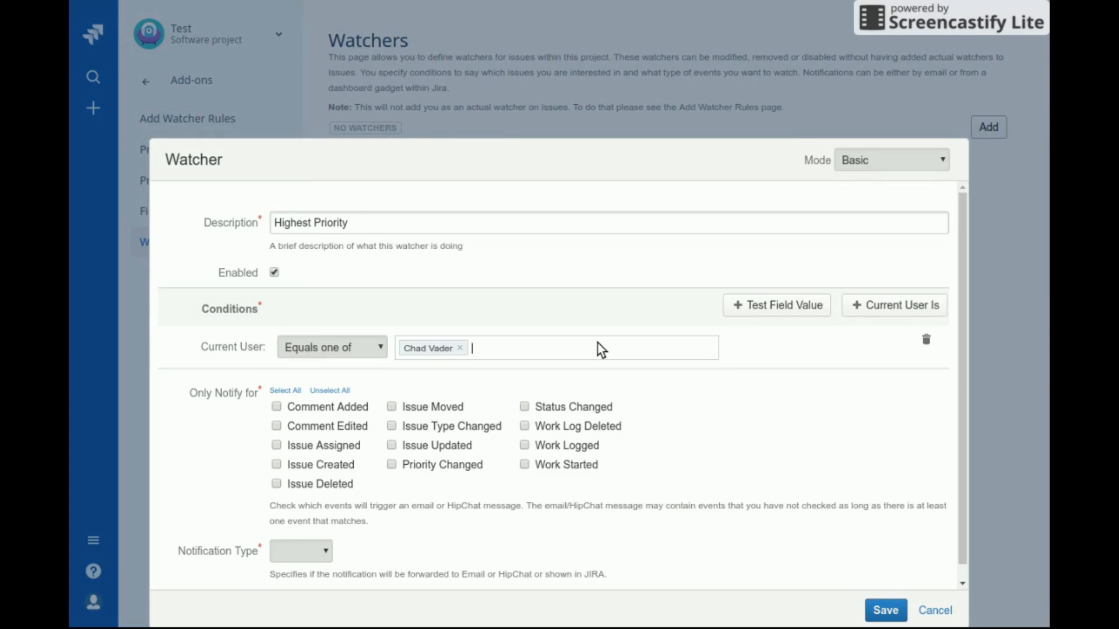
pyautogui.click(781, 305)
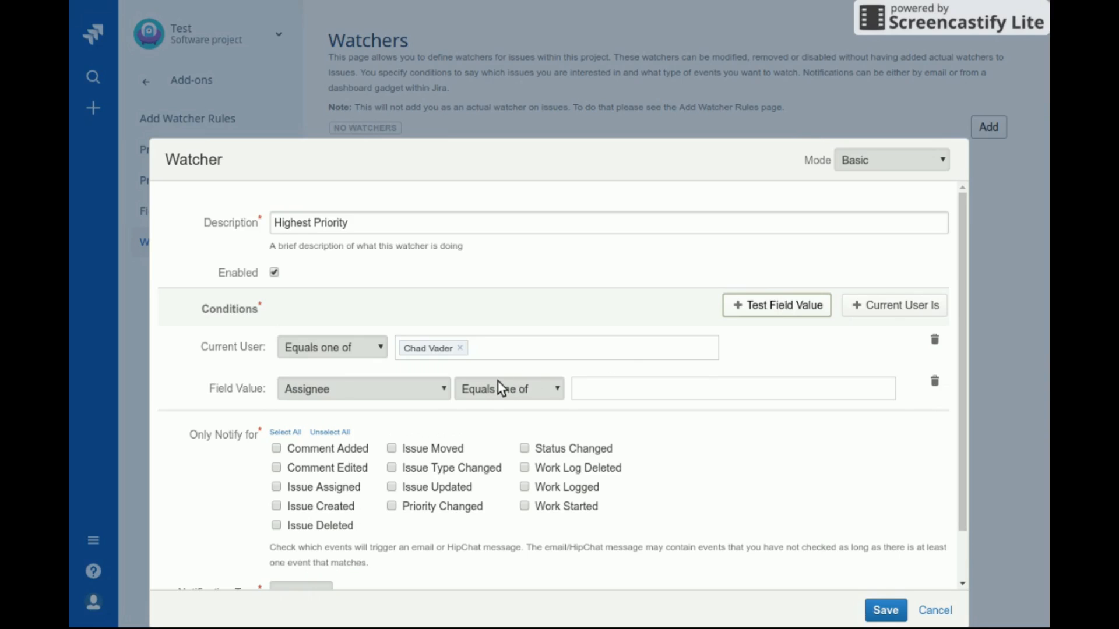
# Set the field condition to Priority equals Highest and delete the Current User condition
pyautogui.click(446, 390)
pyautogui.click(422, 540)
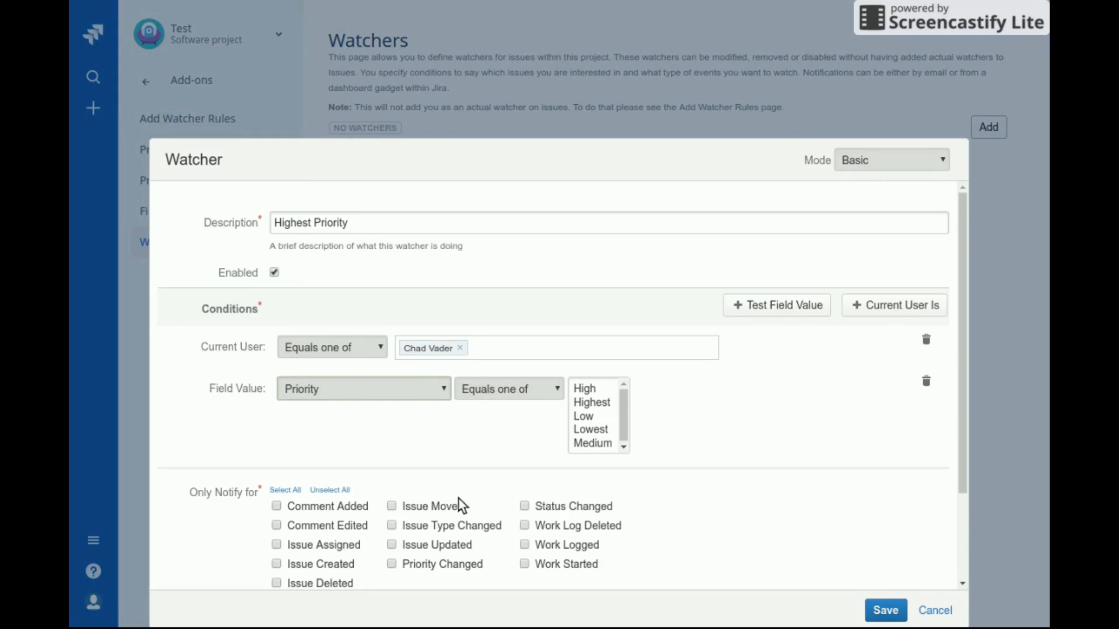
pyautogui.click(593, 403)
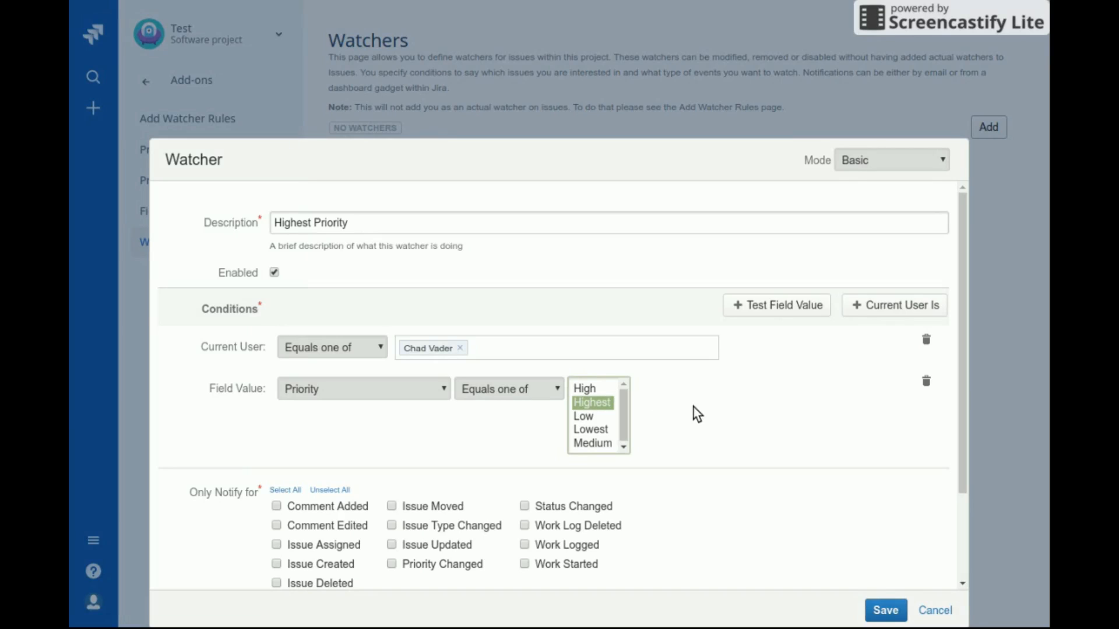
pyautogui.click(926, 340)
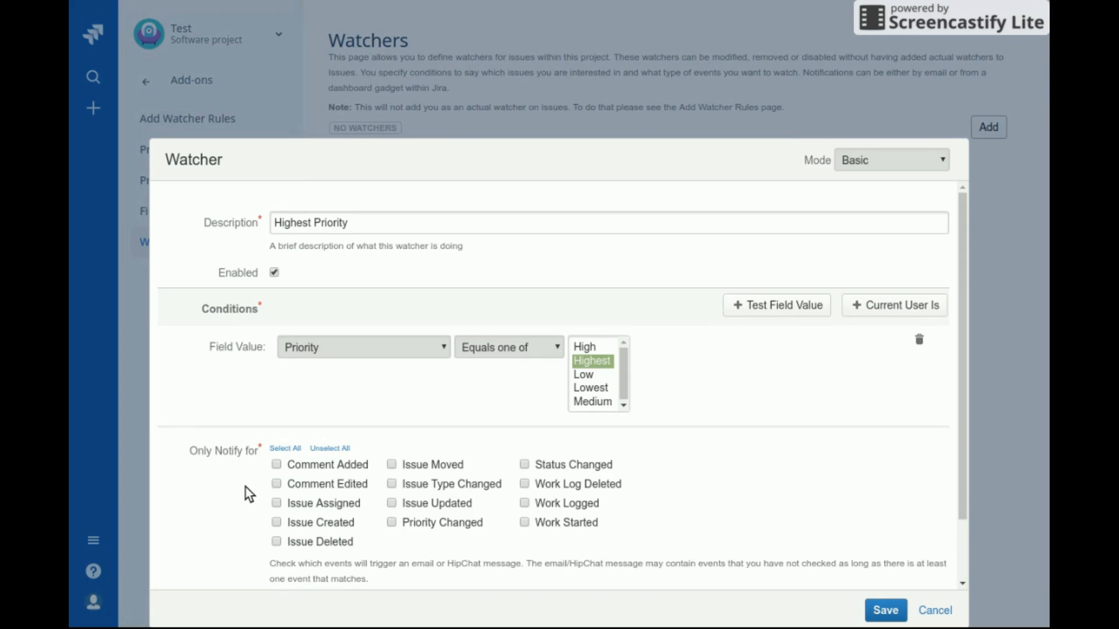
# Select all notification events, including Comment Added/Edited and Issue Created/Deleted
pyautogui.click(276, 464)
pyautogui.click(277, 484)
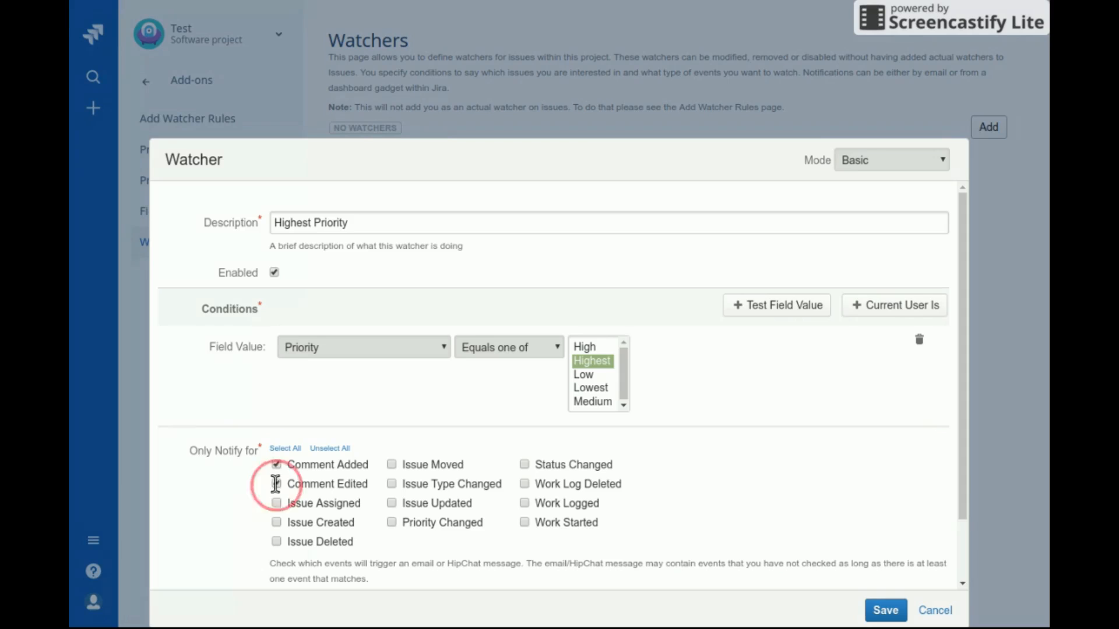
pyautogui.click(276, 522)
pyautogui.click(276, 542)
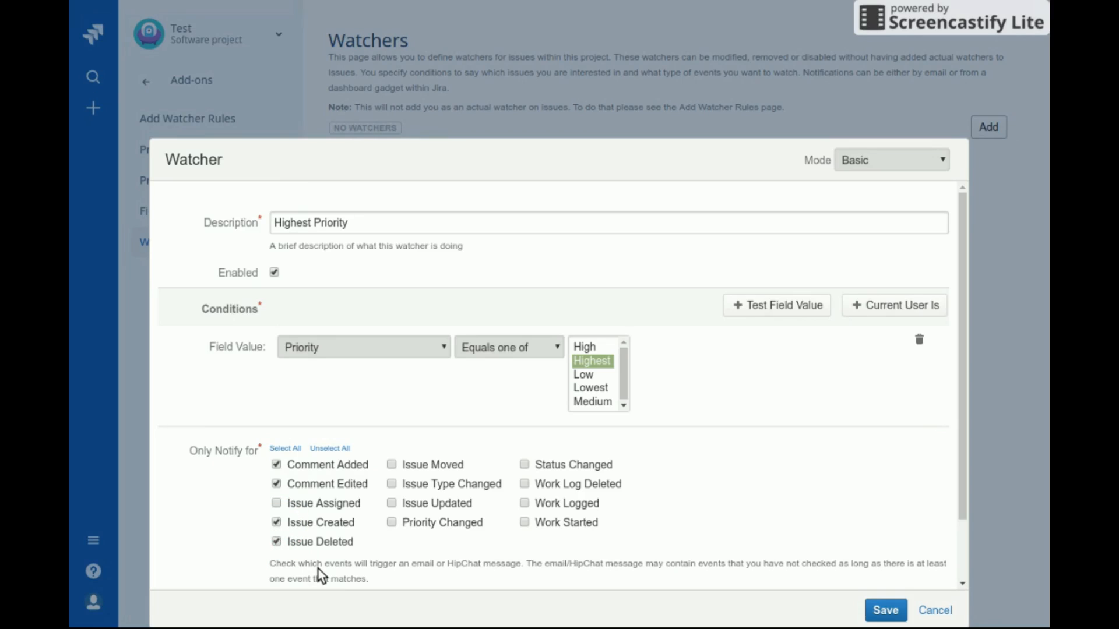
pyautogui.click(287, 450)
# Set the watcher's Notification Type to Email
pyautogui.scroll(-2, 245, 472)
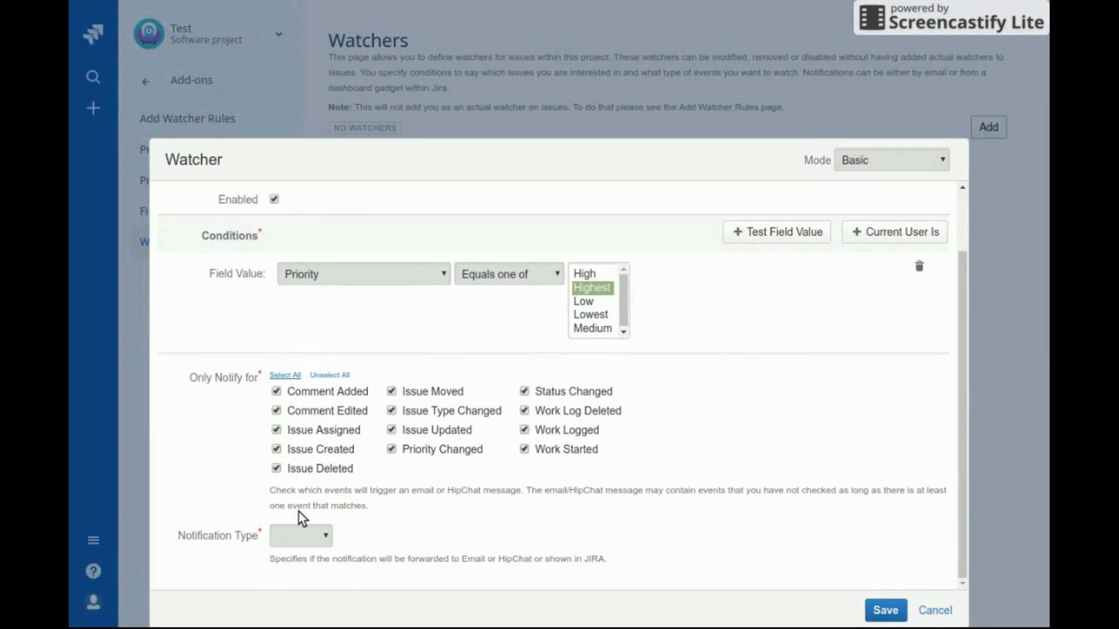
pyautogui.click(327, 536)
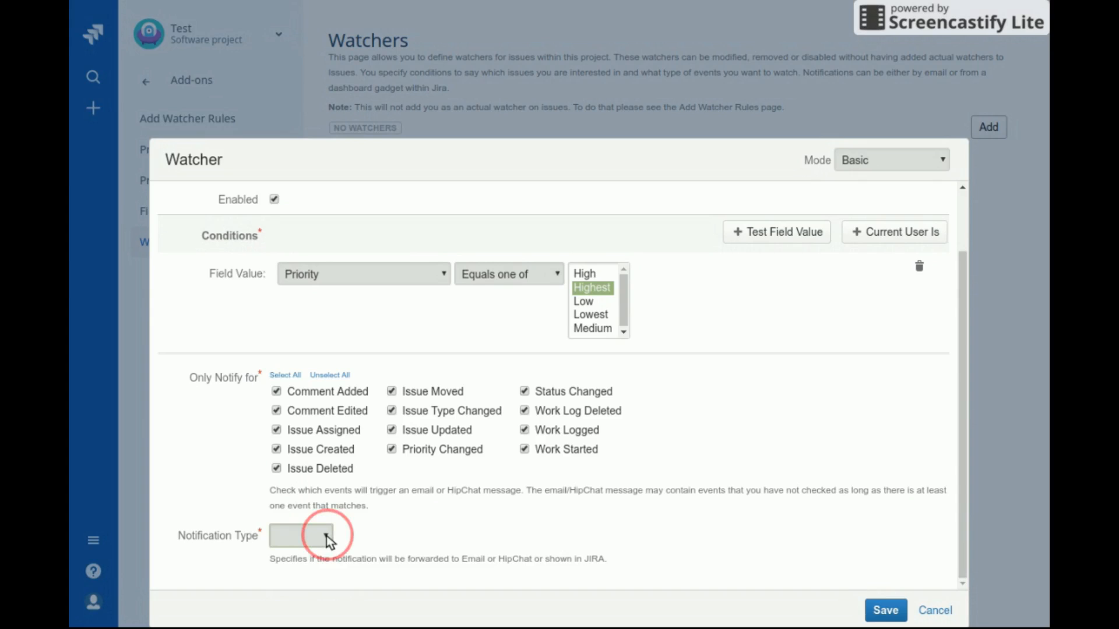
pyautogui.click(327, 537)
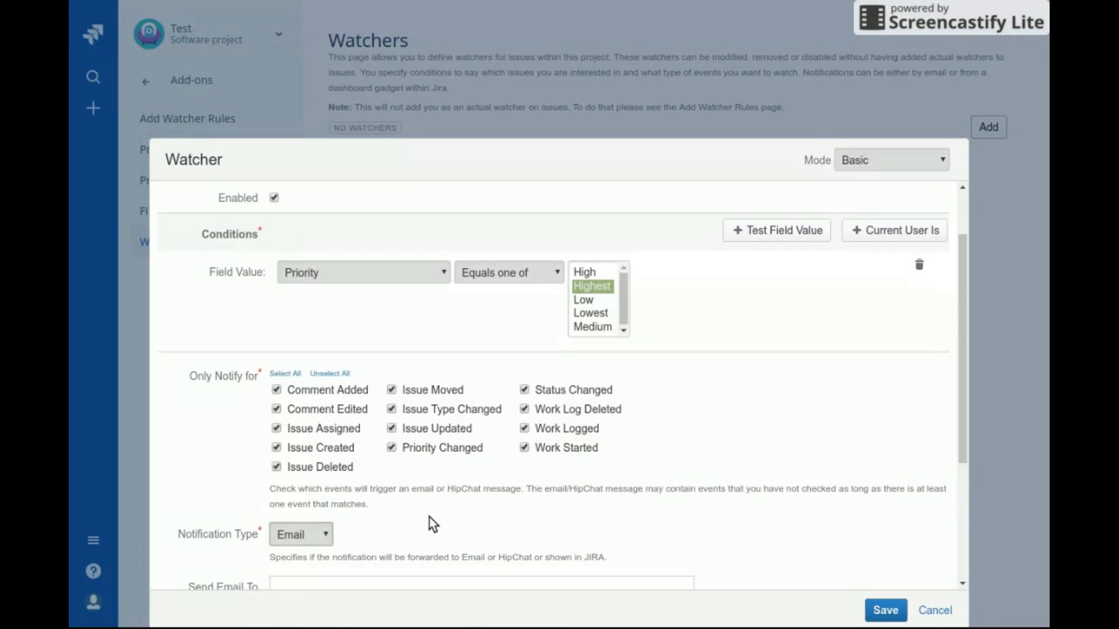
# Add one project user as the email recipient in Send Email To User(s)
pyautogui.scroll(-3, 432, 524)
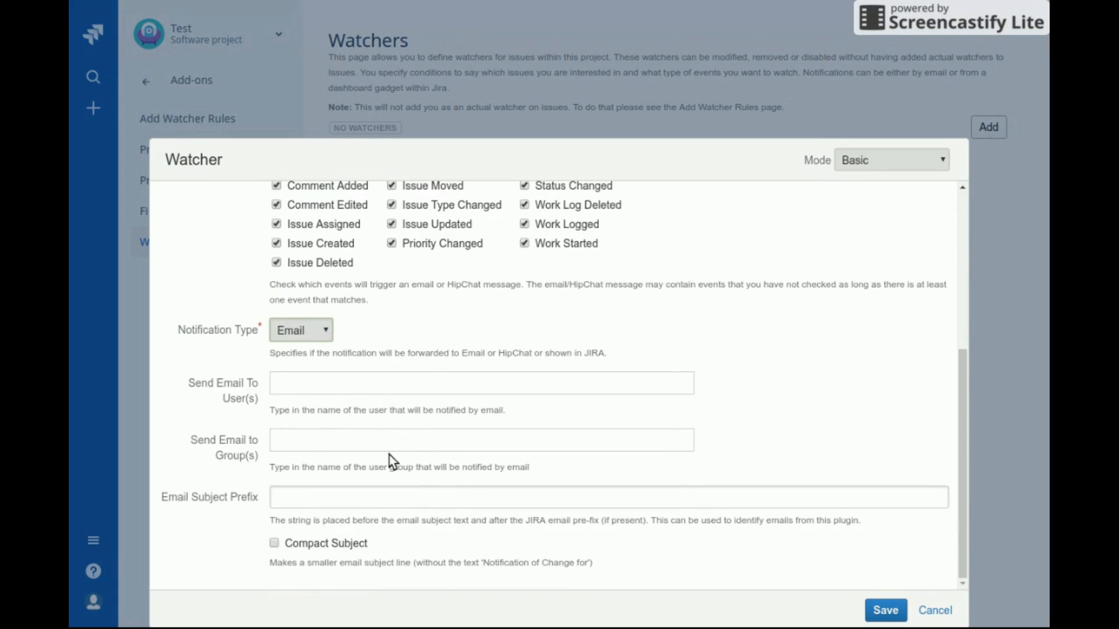
pyautogui.click(356, 383)
pyautogui.write('chad')
pyautogui.press('Return')
pyautogui.press('BackSpace')
pyautogui.press('BackSpace')
pyautogui.write('chad')
pyautogui.press('Return')
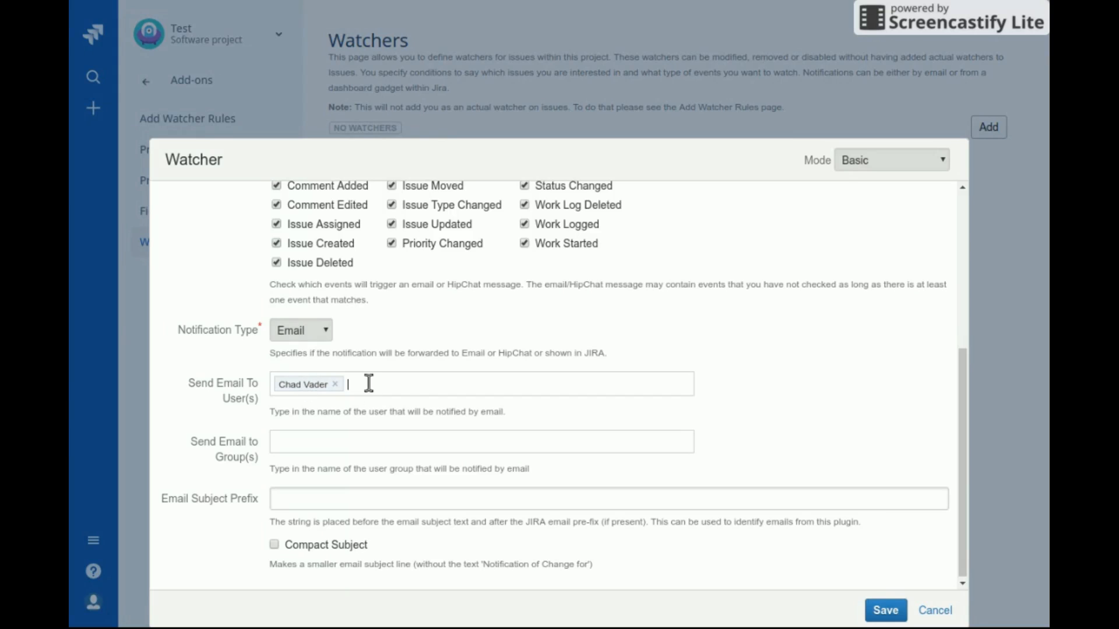
pyautogui.click(345, 438)
# Enter 'WI -' as the Email Subject Prefix
pyautogui.click(324, 498)
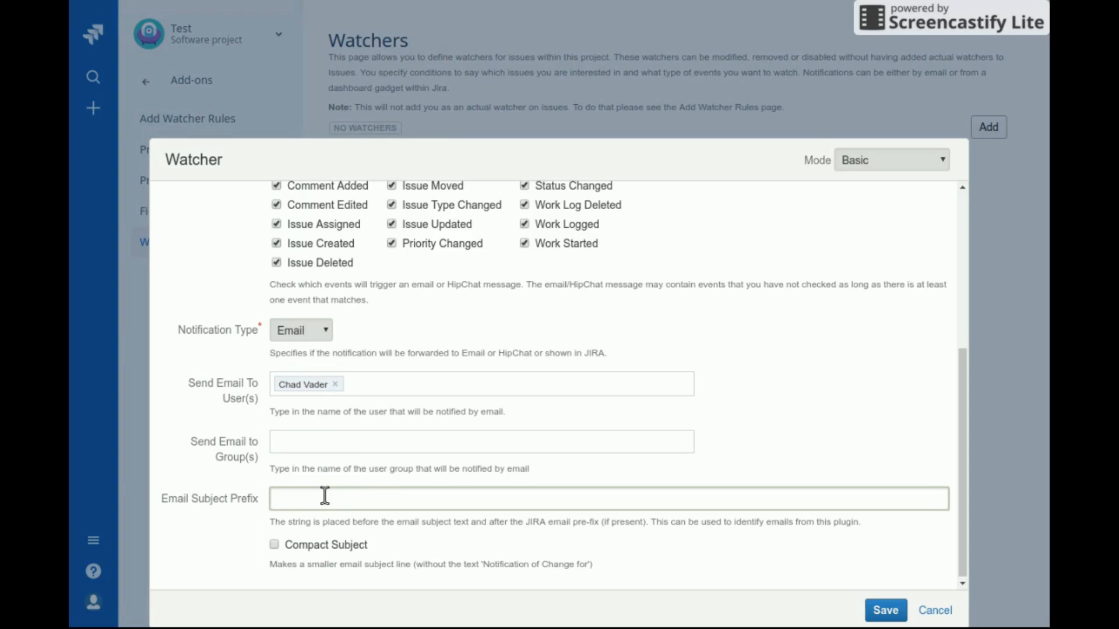
pyautogui.write('WI -')
pyautogui.scroll(5, 327, 544)
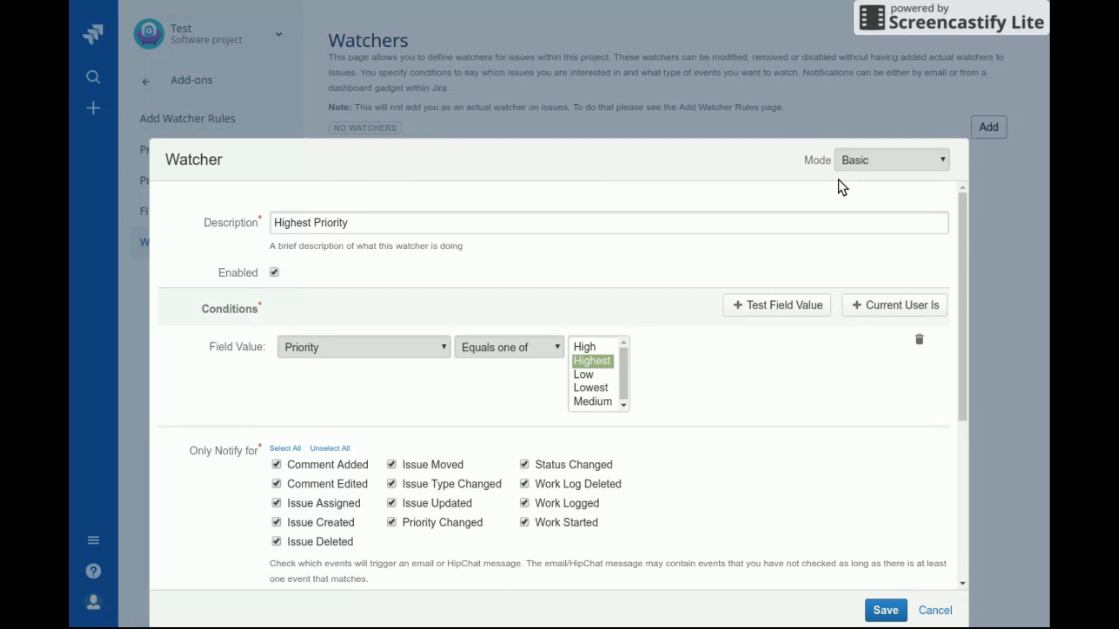
# Preview the Advanced mode fields, including user exclusion, then return to Basic and save the Highest Priority watcher
pyautogui.click(848, 161)
pyautogui.click(855, 187)
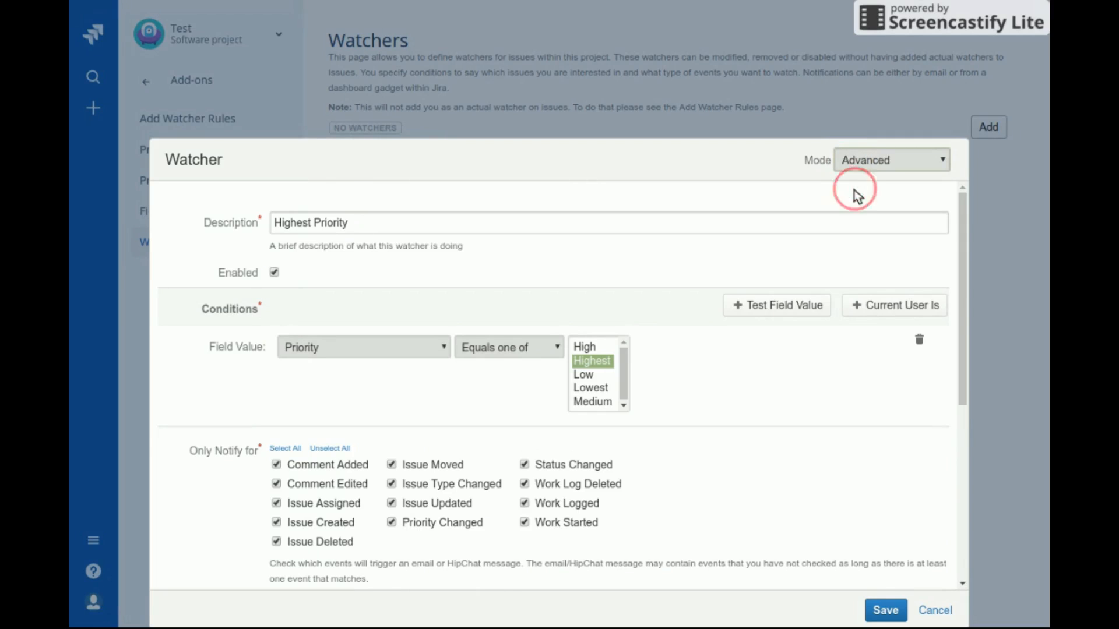
pyautogui.scroll(-4, 757, 387)
pyautogui.click(520, 365)
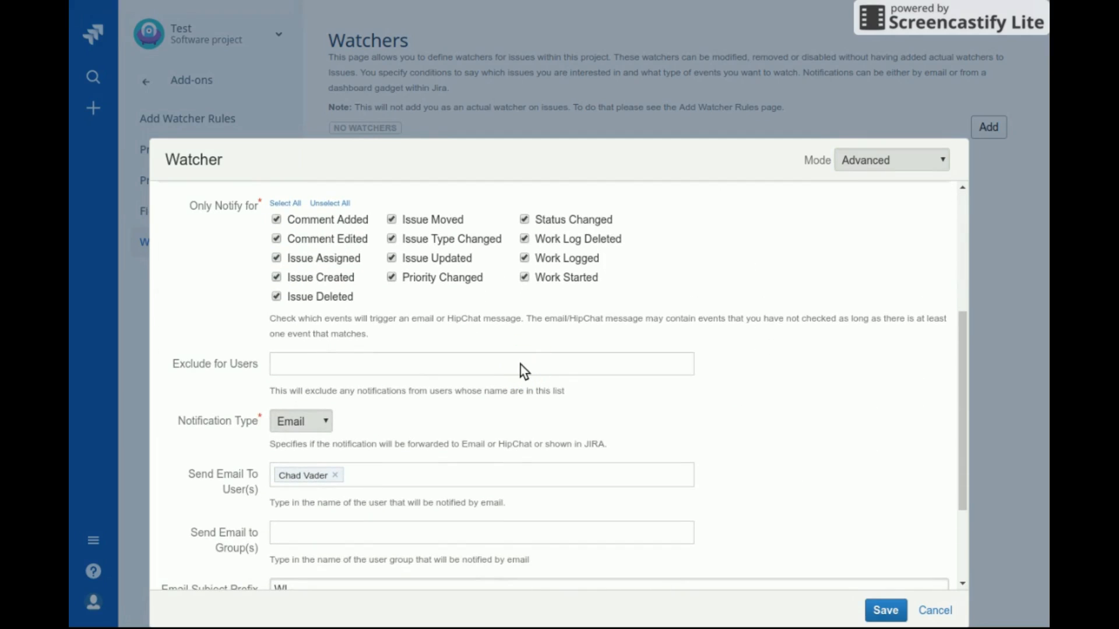
pyautogui.scroll(-3, 523, 370)
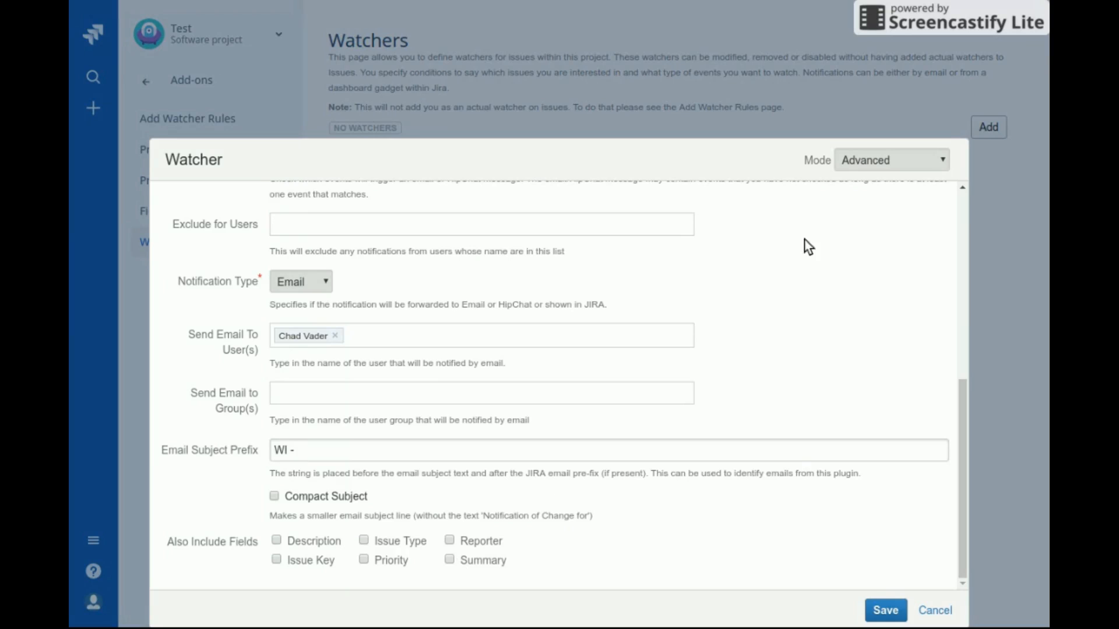
pyautogui.click(872, 157)
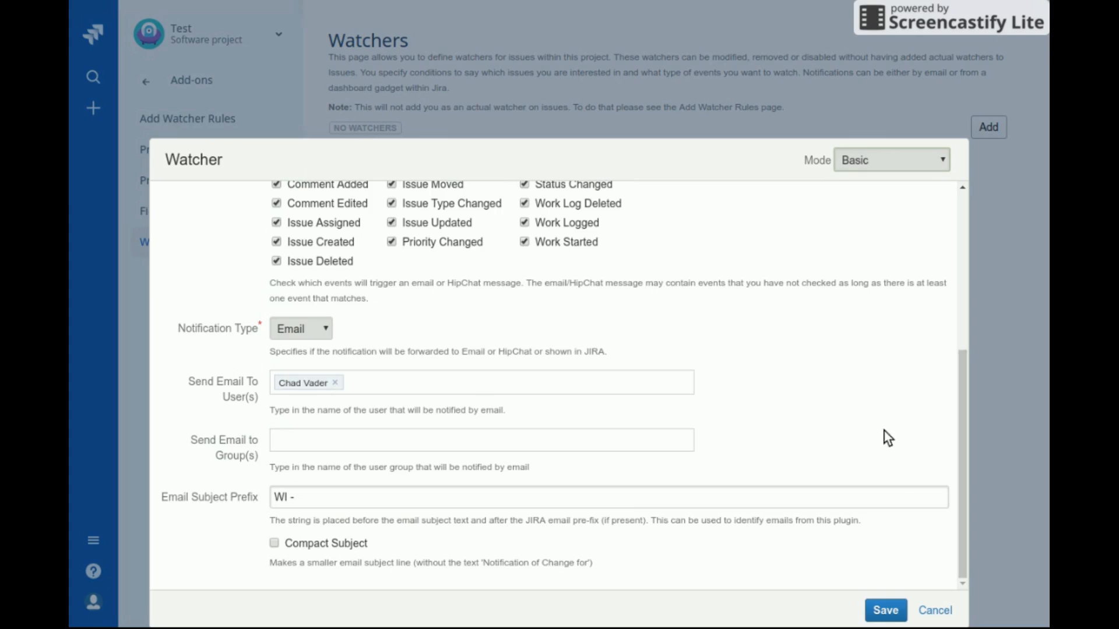
pyautogui.click(883, 613)
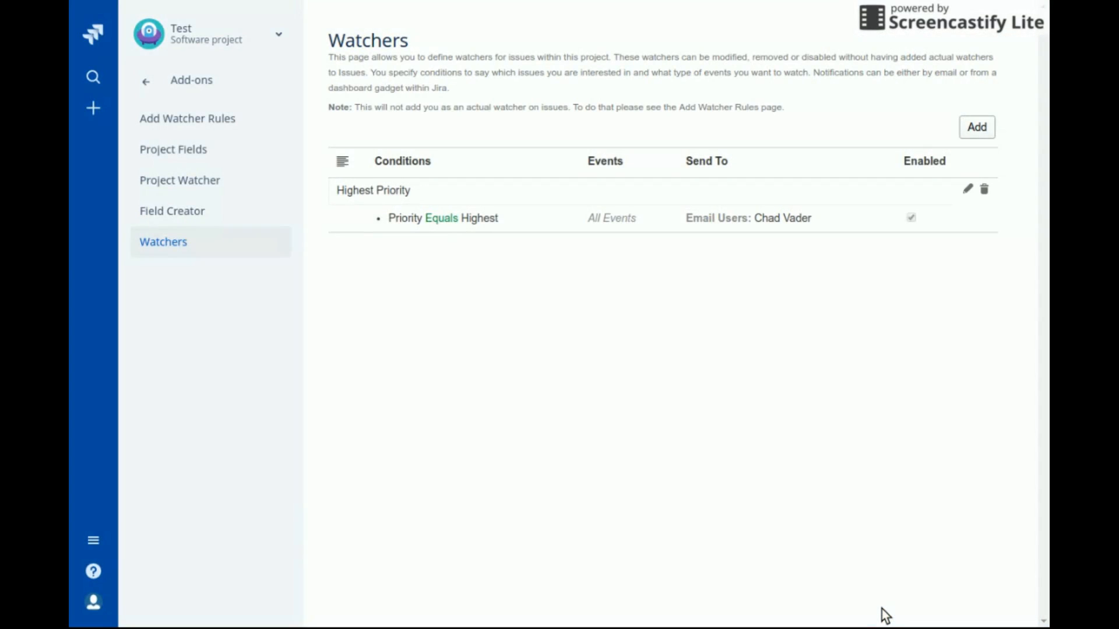
# Add a watcher described 'Priority to Highest' with a Field Value condition Priority equals Highest
pyautogui.click(981, 126)
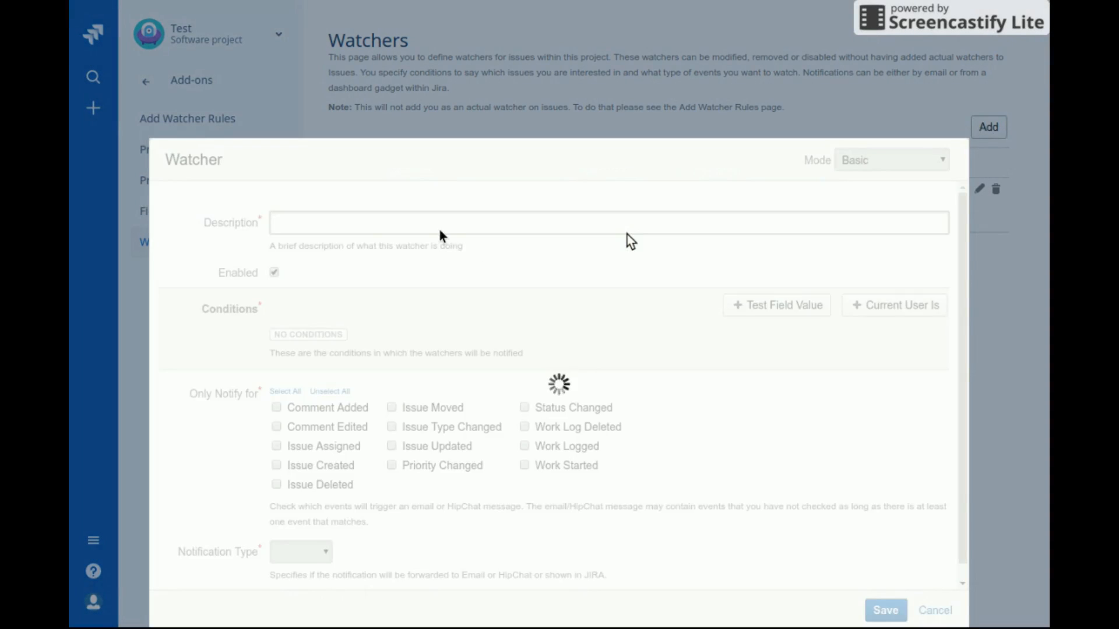
pyautogui.write('Pr')
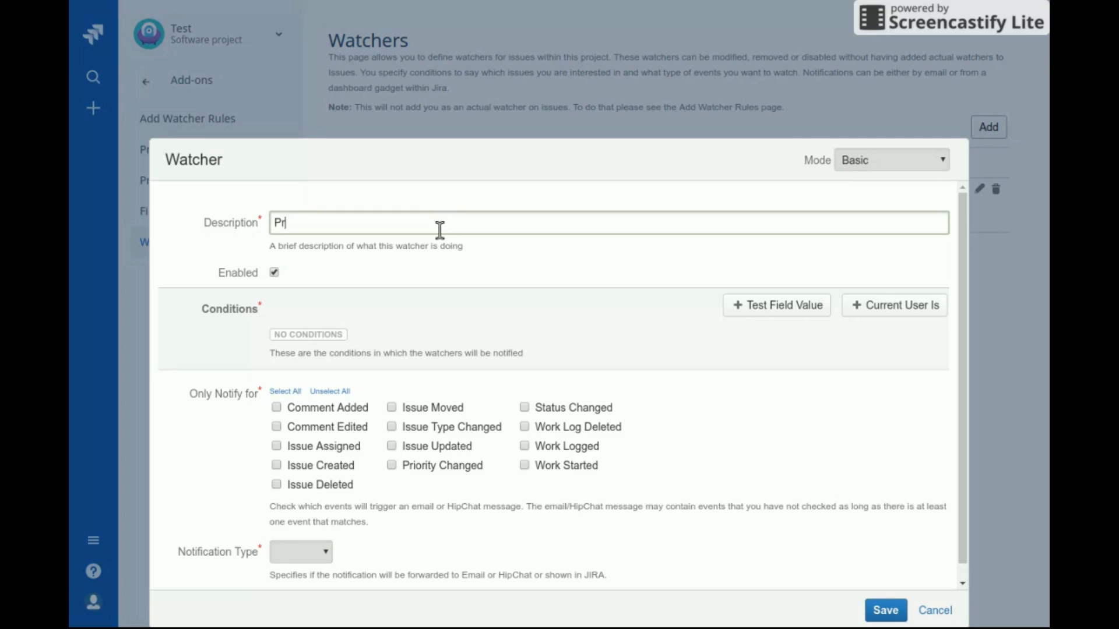
pyautogui.write('iority to Highest')
pyautogui.click(785, 315)
pyautogui.click(370, 348)
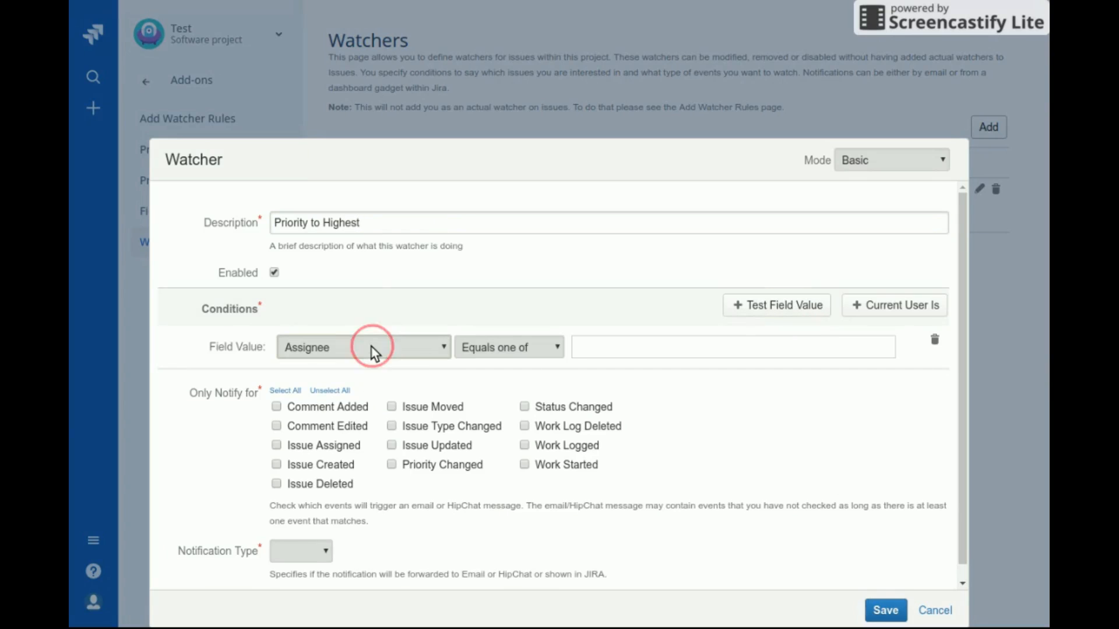
pyautogui.click(326, 503)
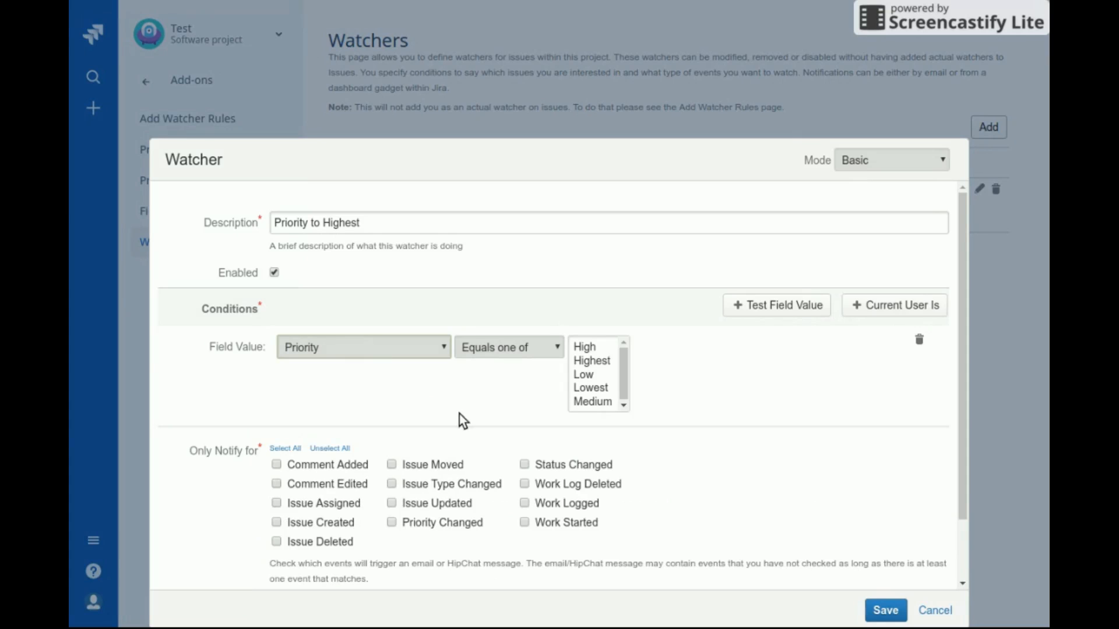
pyautogui.click(596, 353)
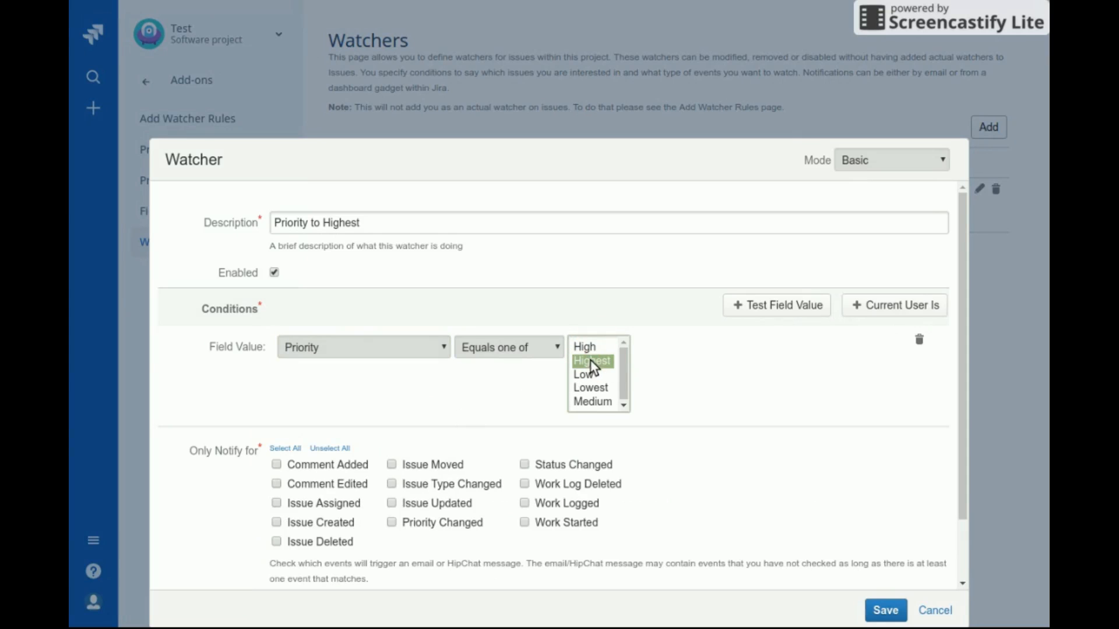
# Select all events, notify one user In JIRA, and save the watcher
pyautogui.click(285, 448)
pyautogui.scroll(-1, 440, 451)
pyautogui.click(296, 541)
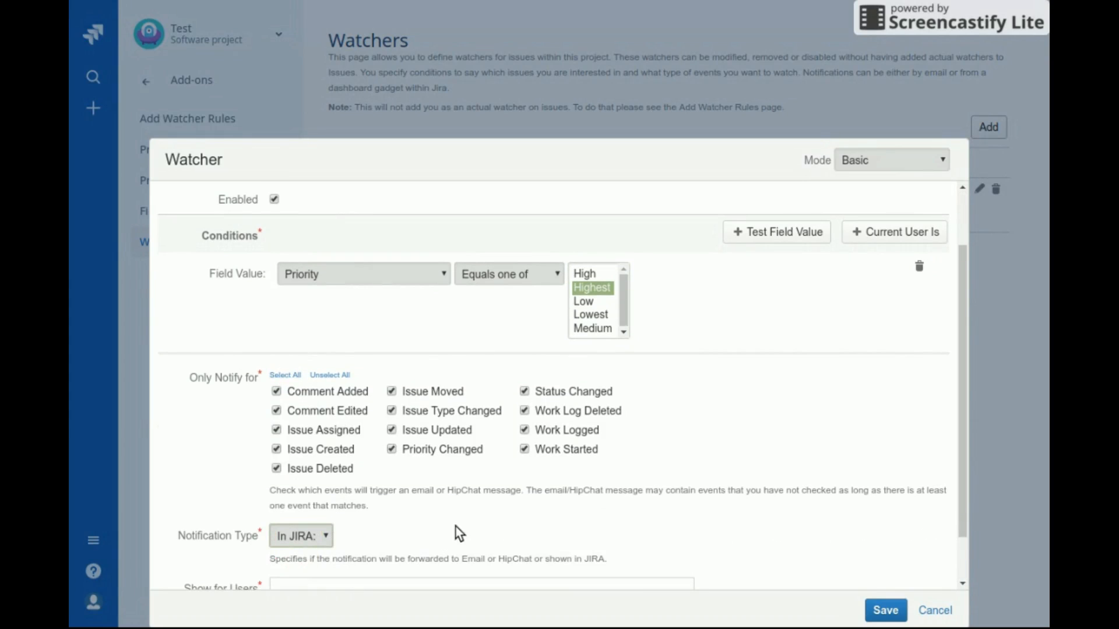
pyautogui.scroll(-1, 455, 527)
pyautogui.click(458, 535)
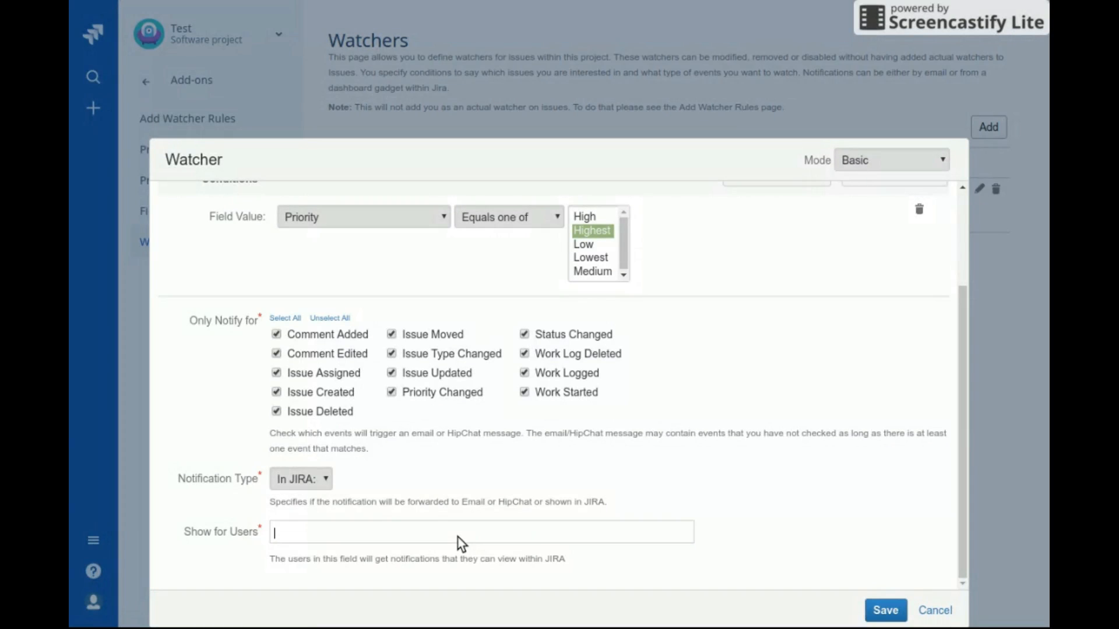
pyautogui.write('paul')
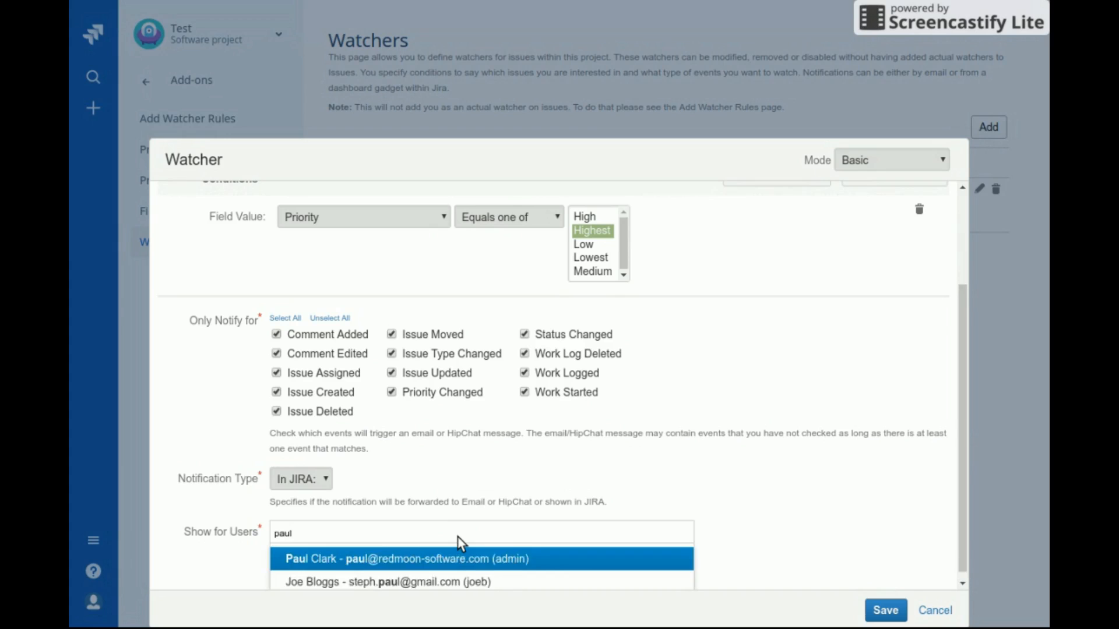
pyautogui.press('Return')
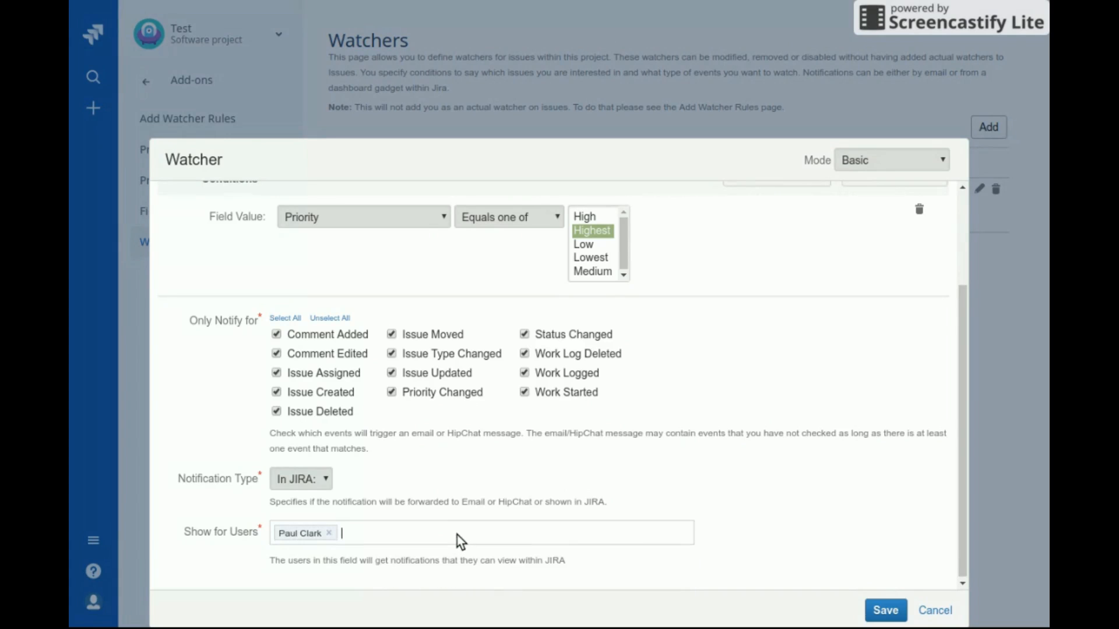
pyautogui.click(886, 611)
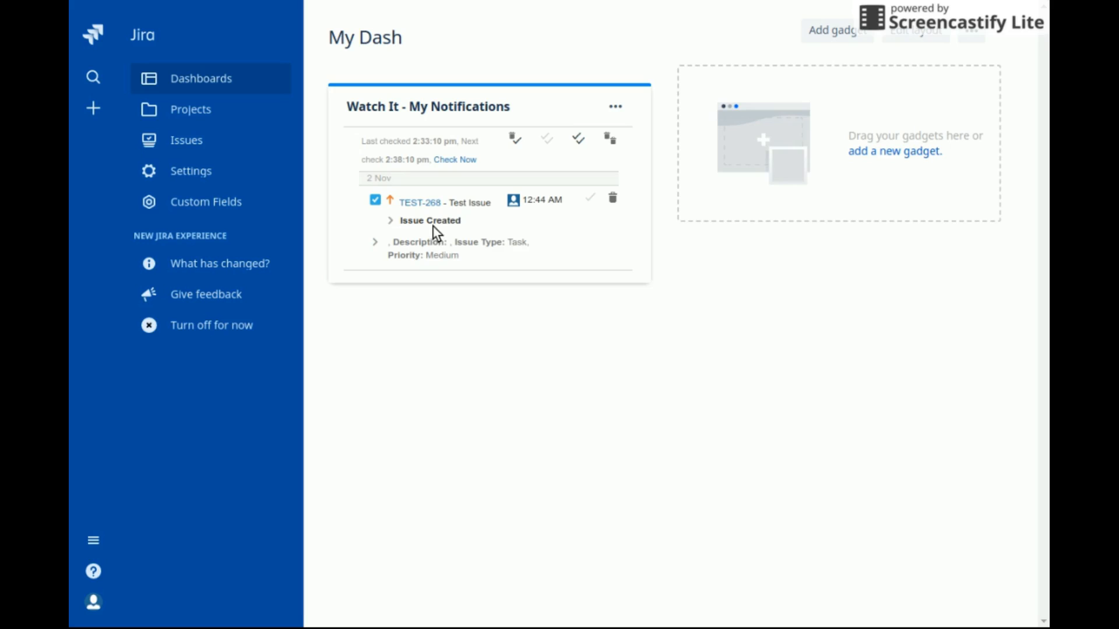
# Expand and collapse the TEST-268 notification's details, then mark it read and back to unread
pyautogui.click(376, 246)
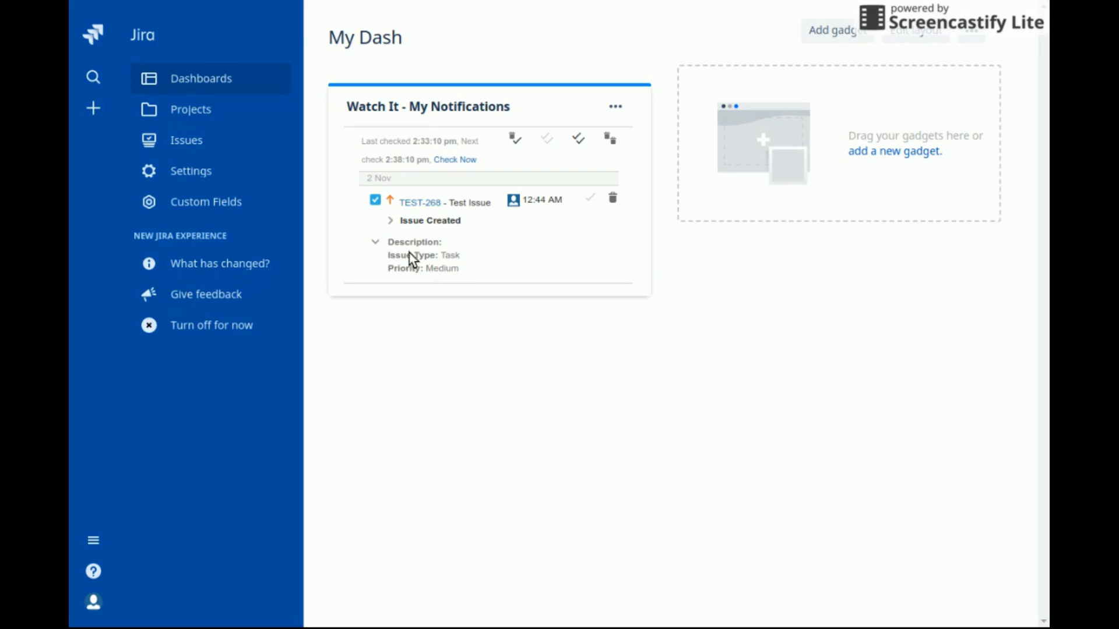
pyautogui.click(376, 243)
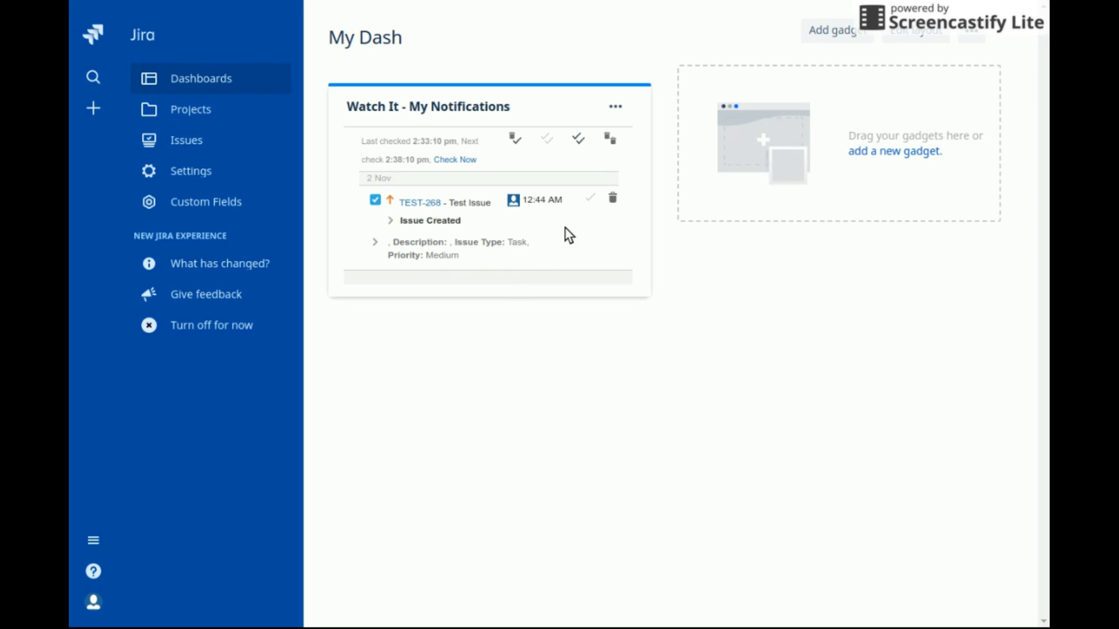
pyautogui.click(589, 198)
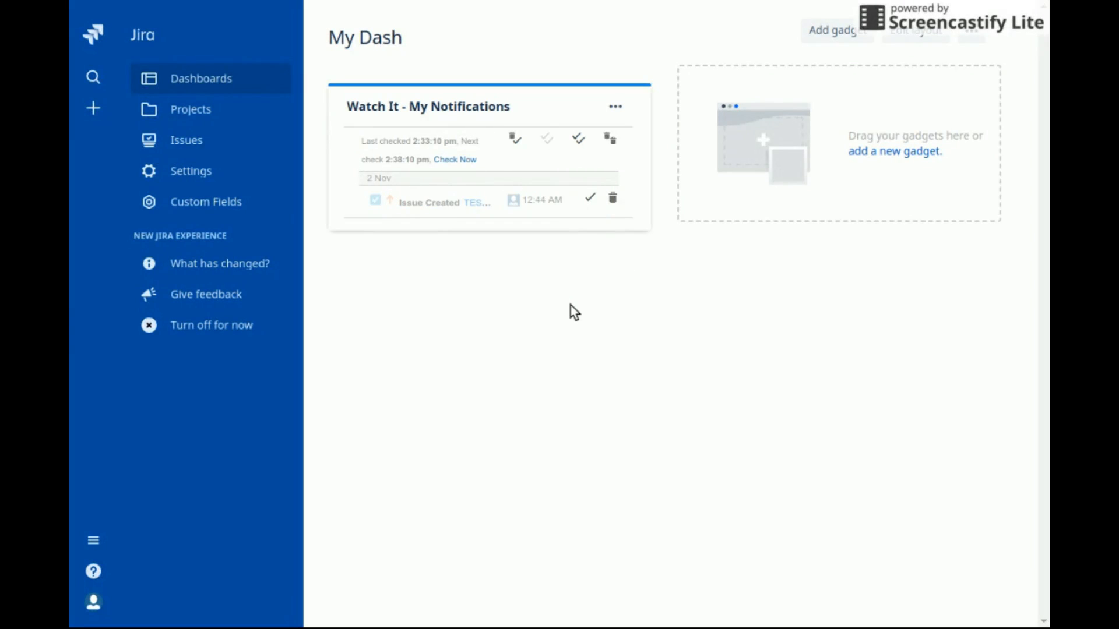
pyautogui.click(591, 198)
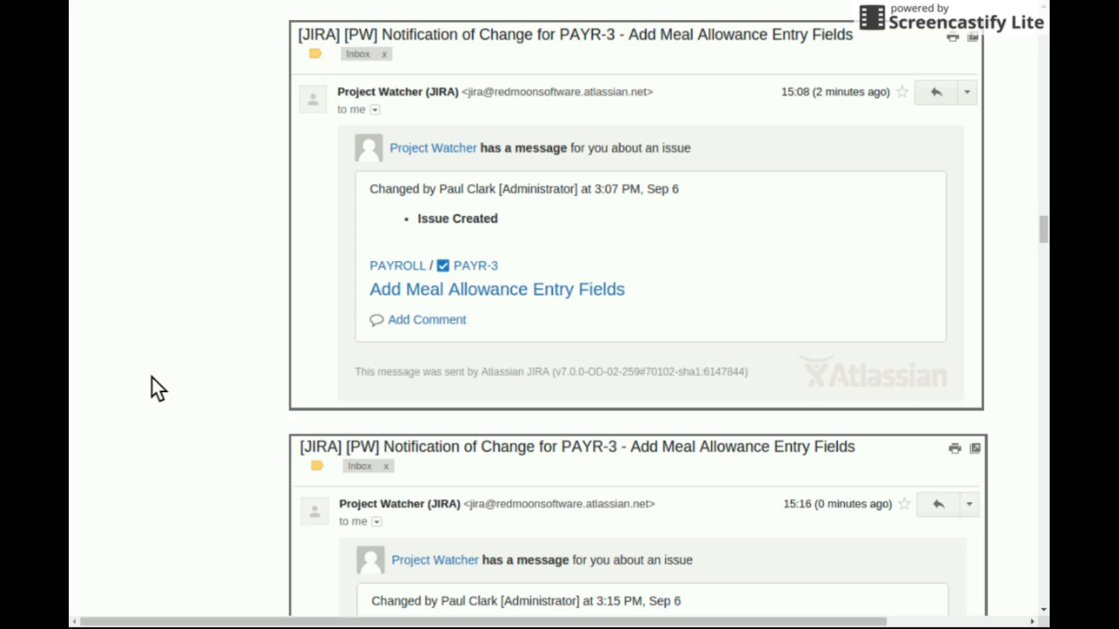
# Scroll through the Project Watcher emails down to the PAYR-1 Add Meal allowance message
pyautogui.scroll(-2, 152, 378)
pyautogui.scroll(1, 152, 378)
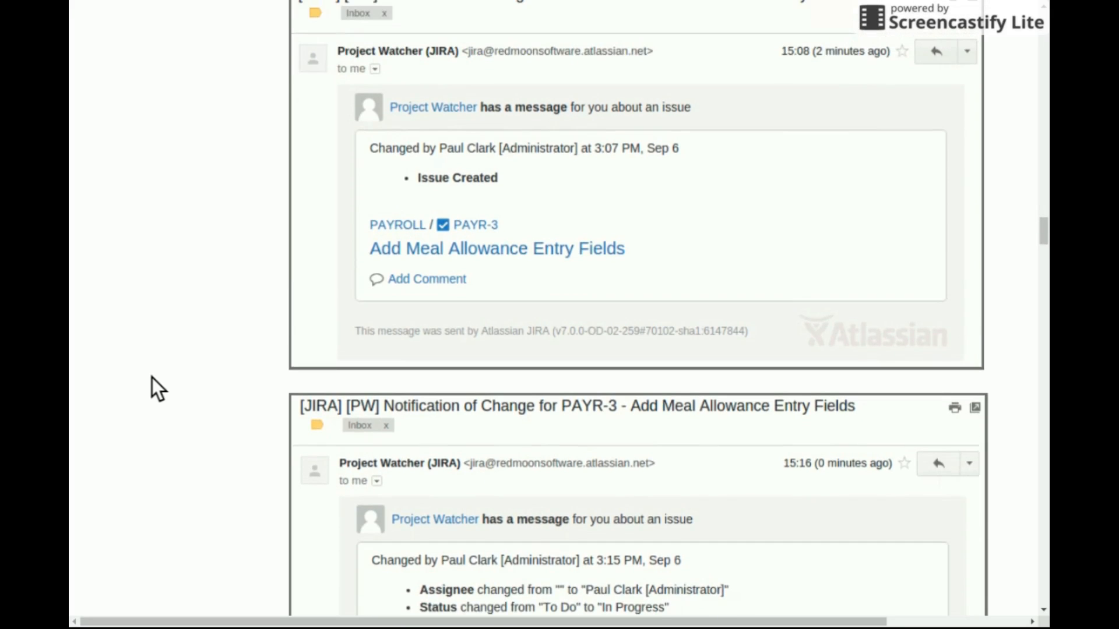
pyautogui.click(597, 209)
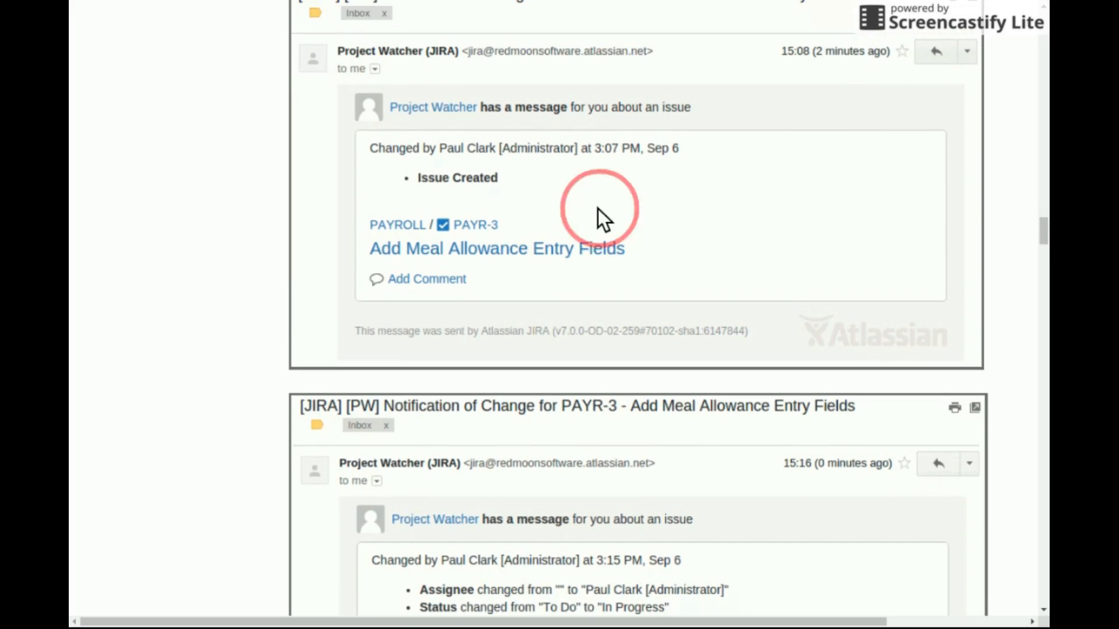
pyautogui.scroll(-5, 594, 384)
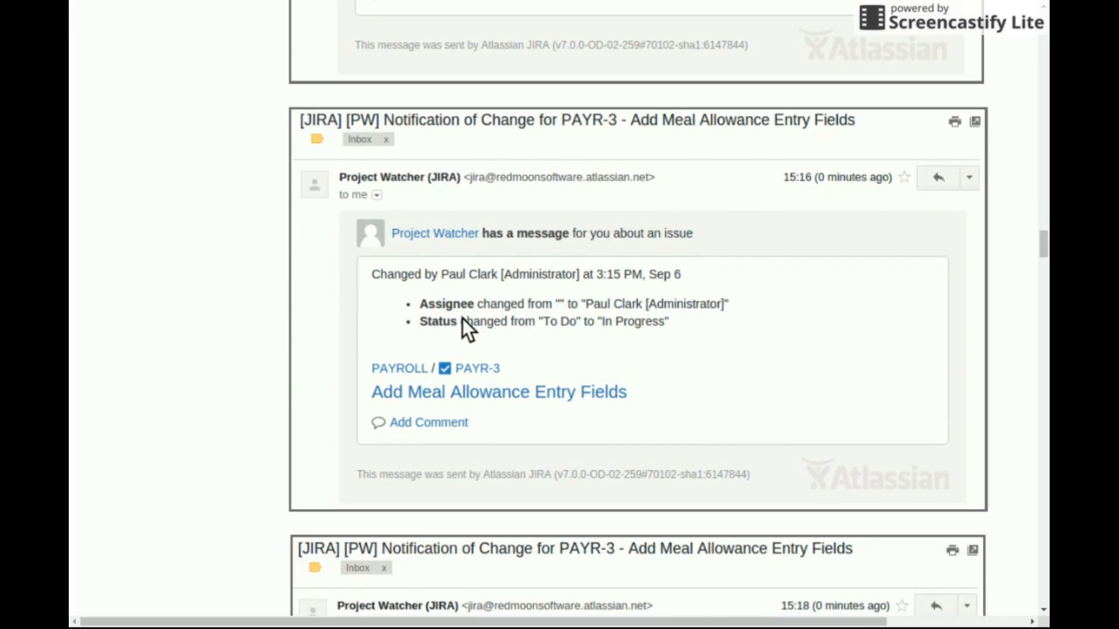
pyautogui.scroll(-5, 581, 341)
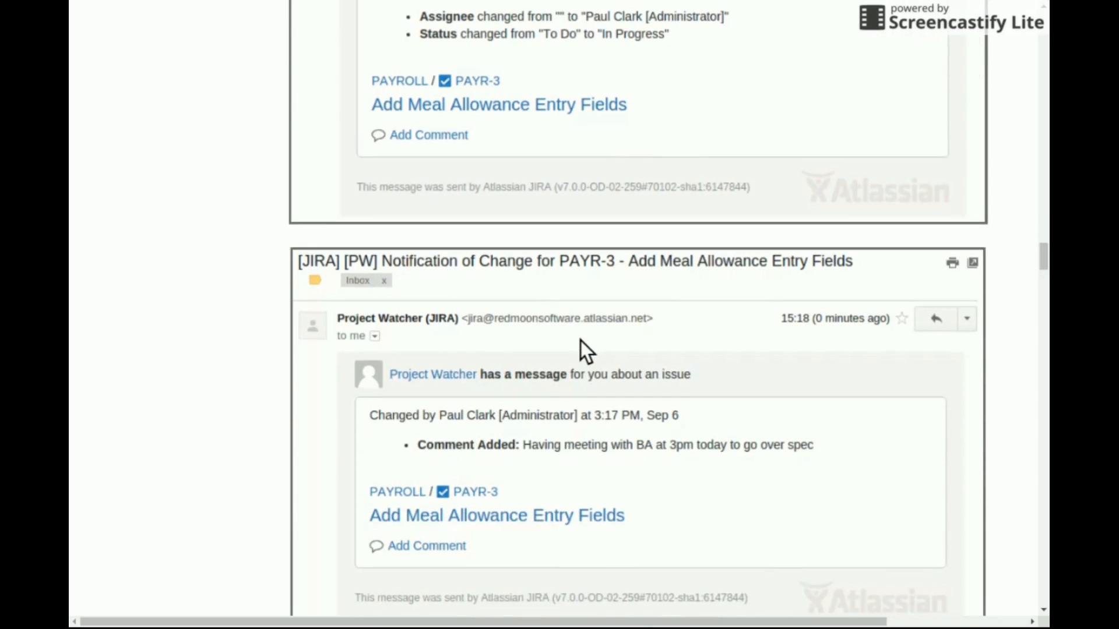
pyautogui.scroll(-1, 580, 340)
pyautogui.scroll(-6, 593, 365)
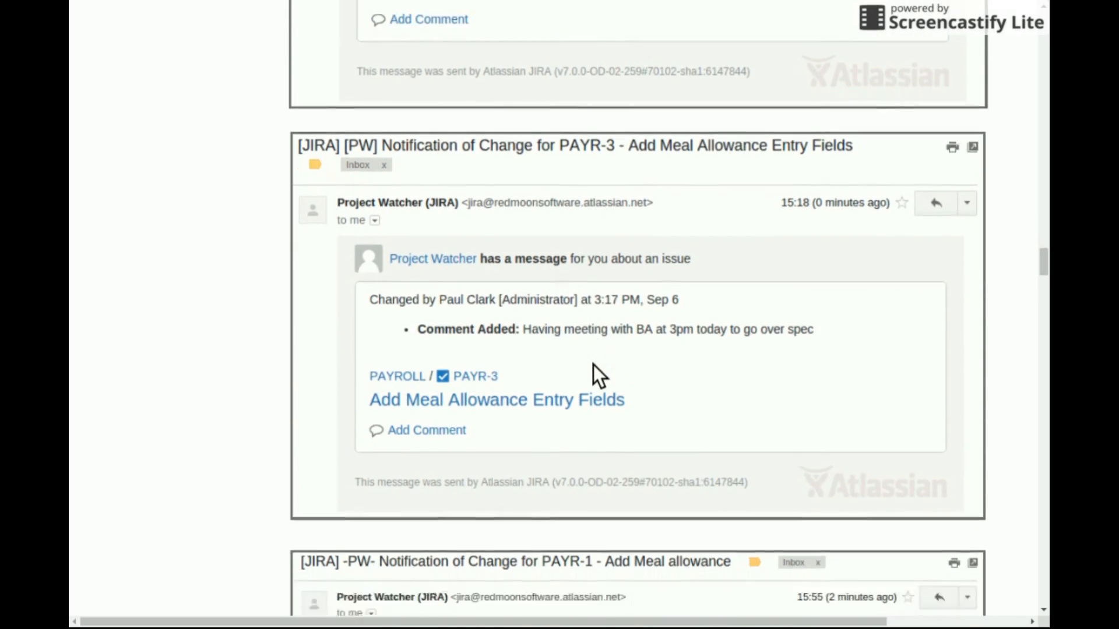
pyautogui.scroll(-1, 593, 365)
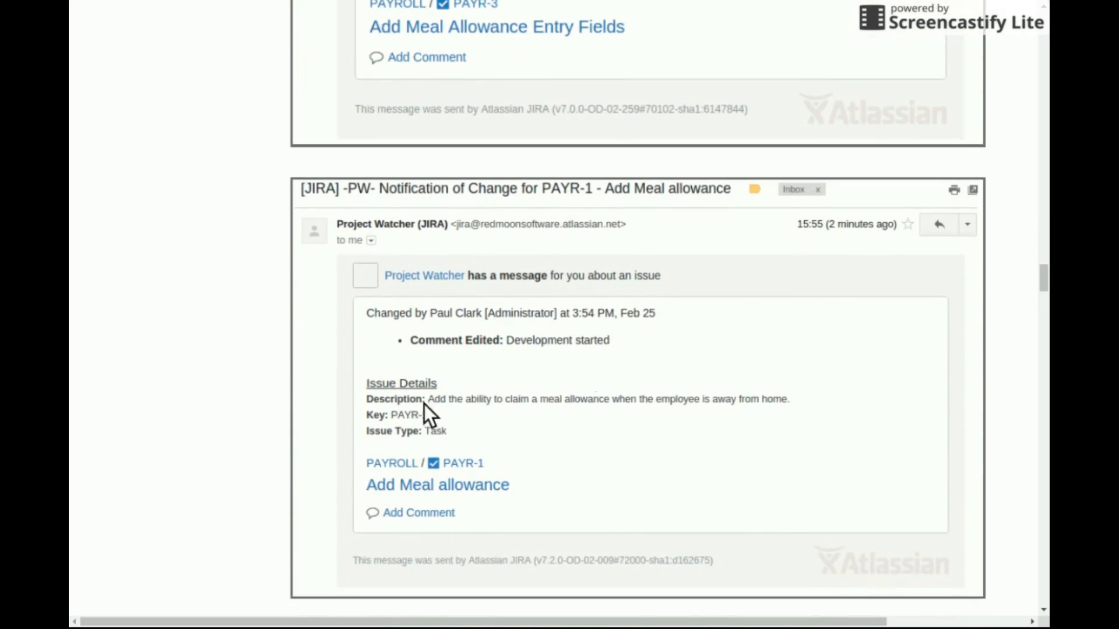
pyautogui.click(403, 392)
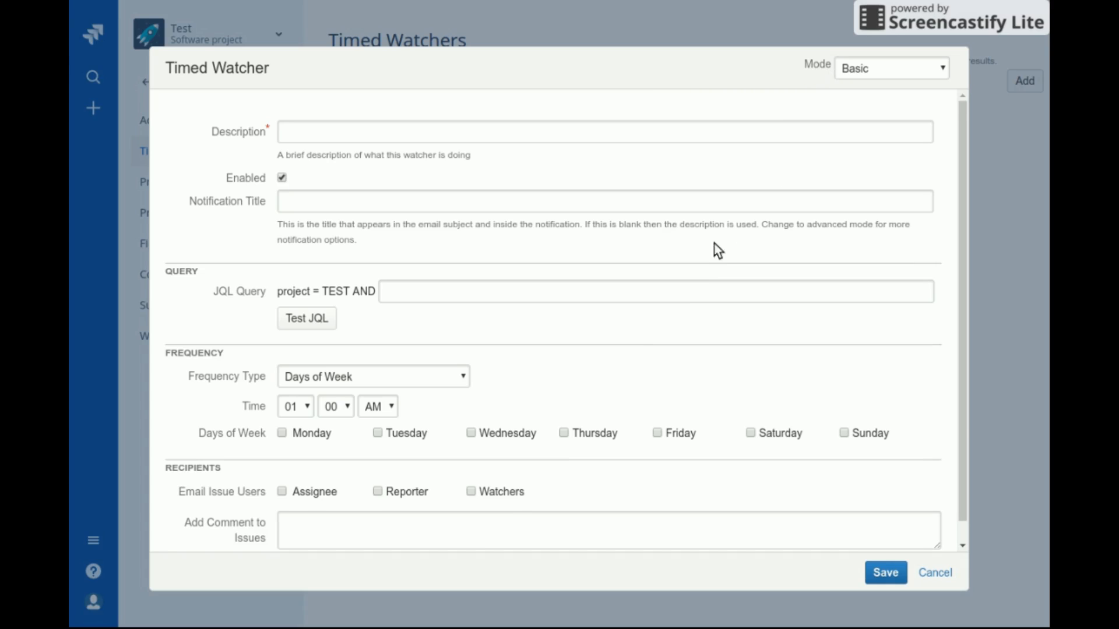
pyautogui.scroll(-1, 707, 260)
pyautogui.scroll(1, 707, 260)
pyautogui.click(869, 74)
pyautogui.click(871, 82)
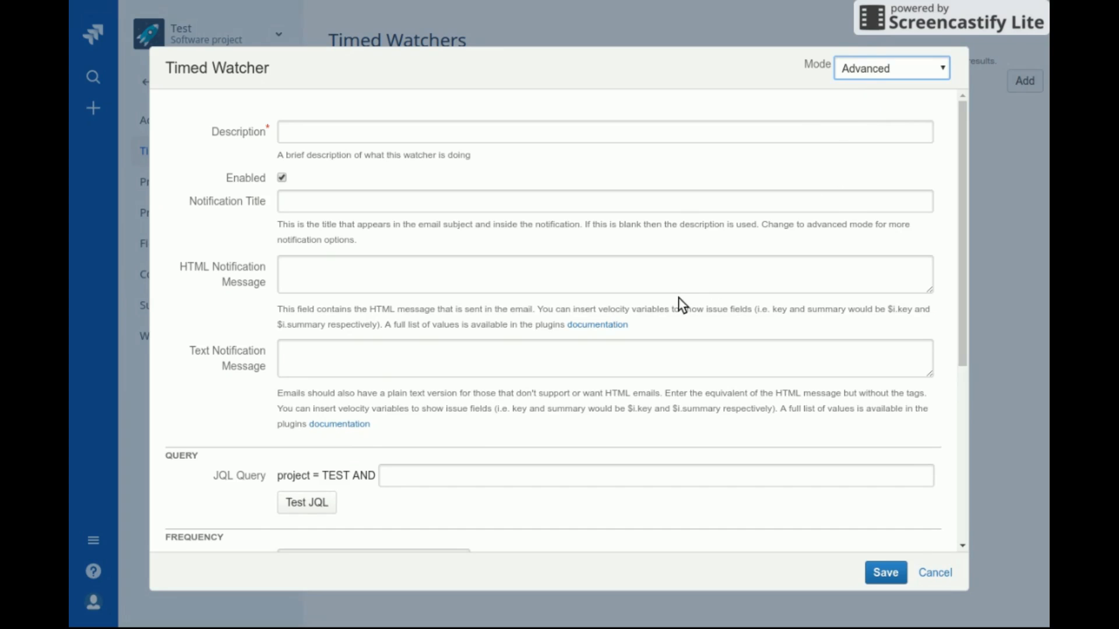
pyautogui.scroll(-5, 679, 298)
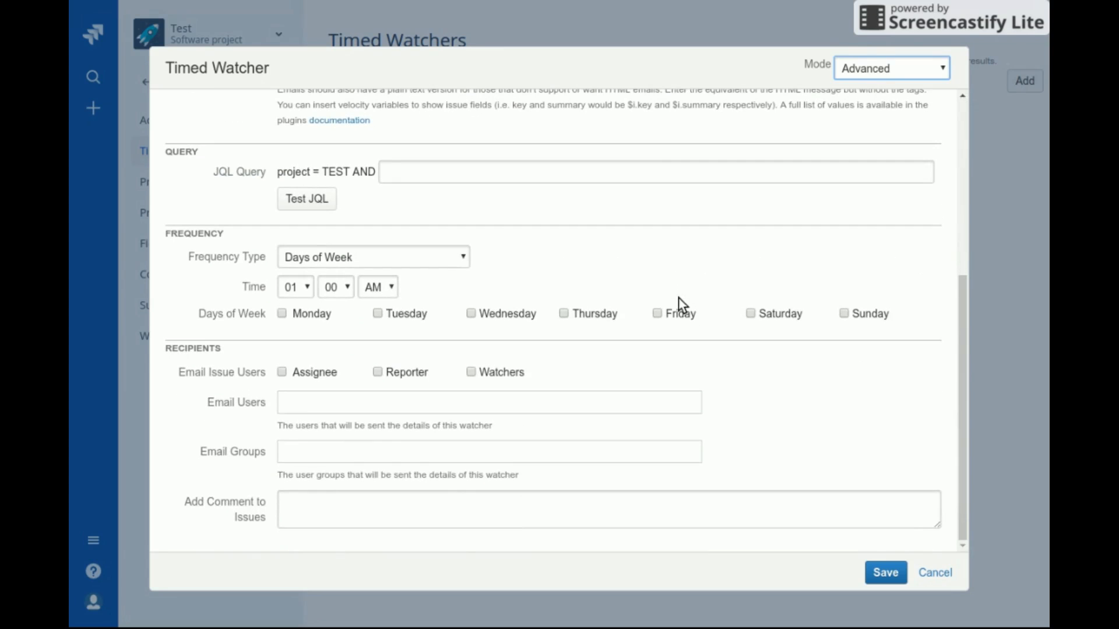
pyautogui.click(846, 77)
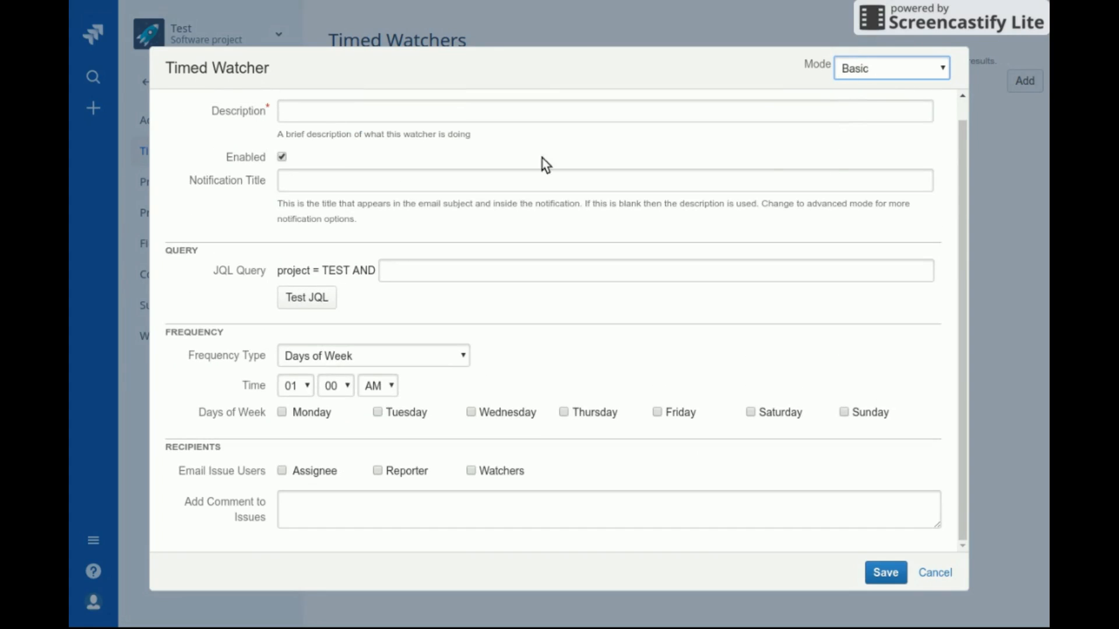
pyautogui.click(402, 114)
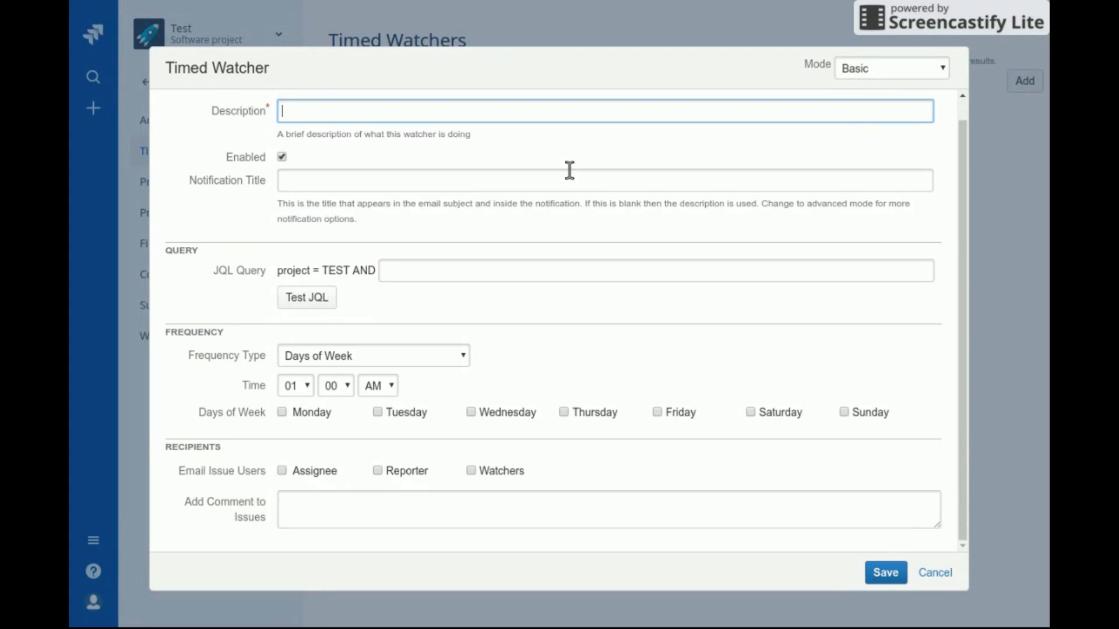
# Enter 'Update physical scrum board' as the timed watcher's description
pyautogui.write('Update p')
pyautogui.write('ht')
pyautogui.write('sical s')
pyautogui.write('cr')
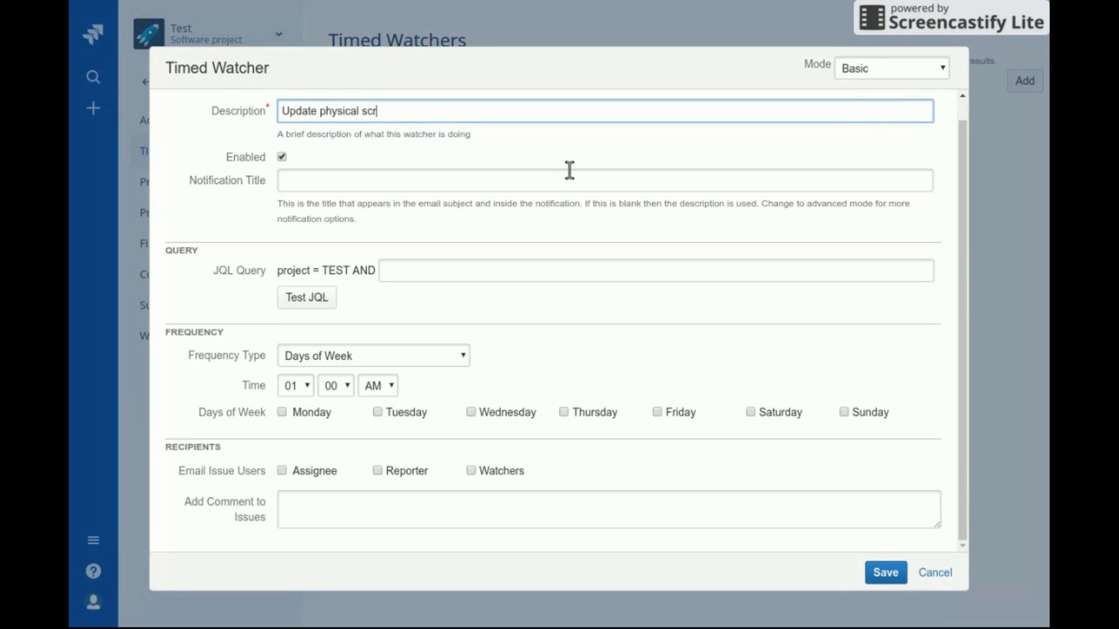
pyautogui.write('um board')
pyautogui.press('Tab')
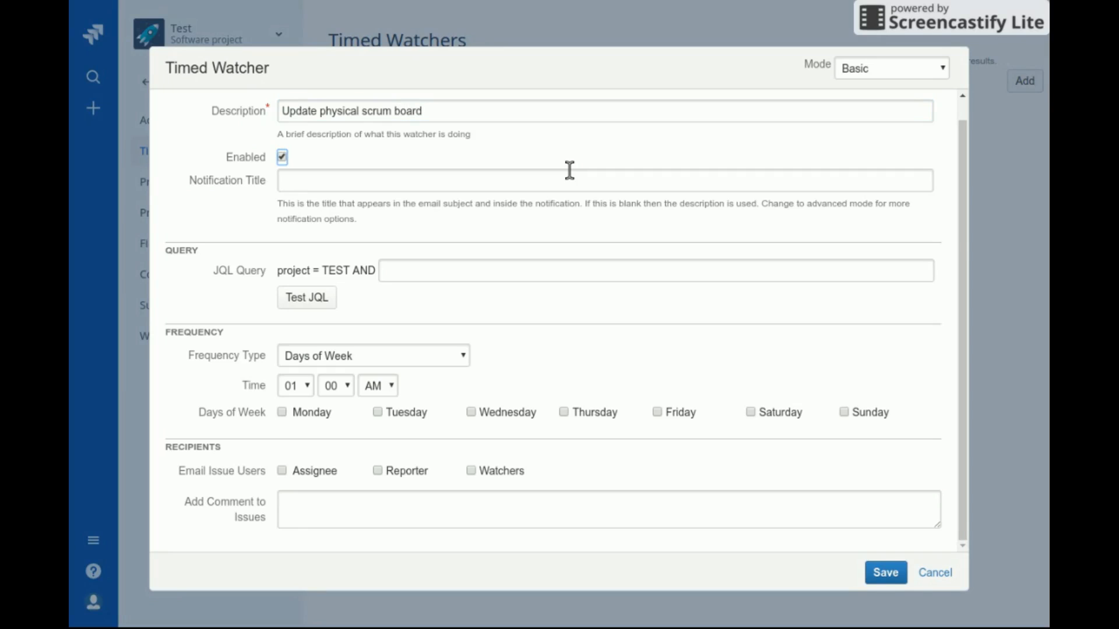
pyautogui.click(303, 187)
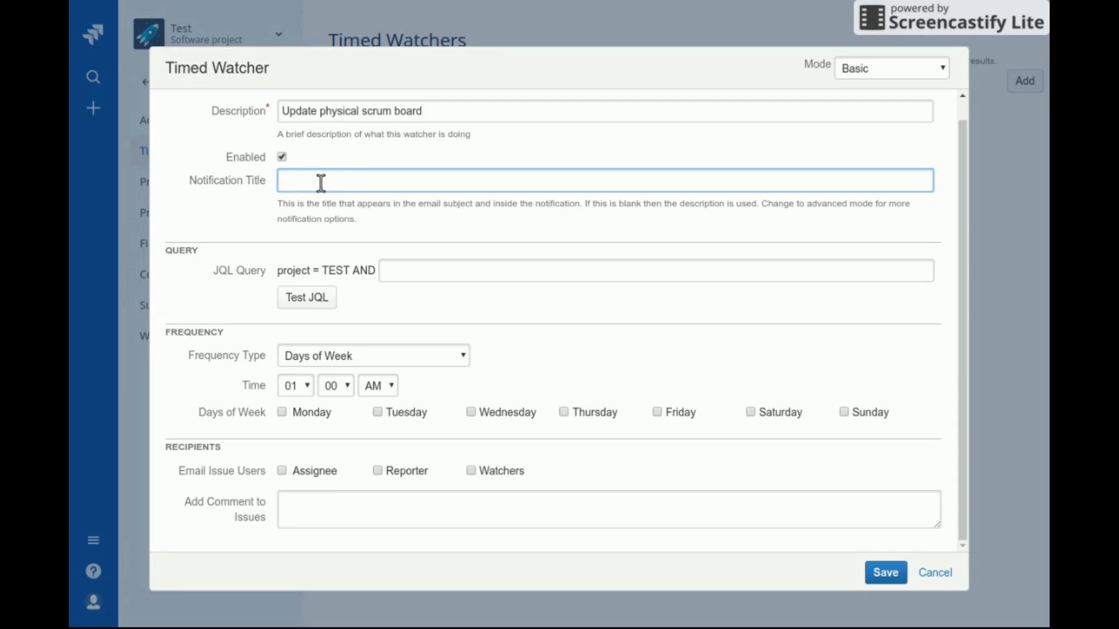
pyautogui.click(426, 116)
pyautogui.click(408, 182)
pyautogui.click(393, 269)
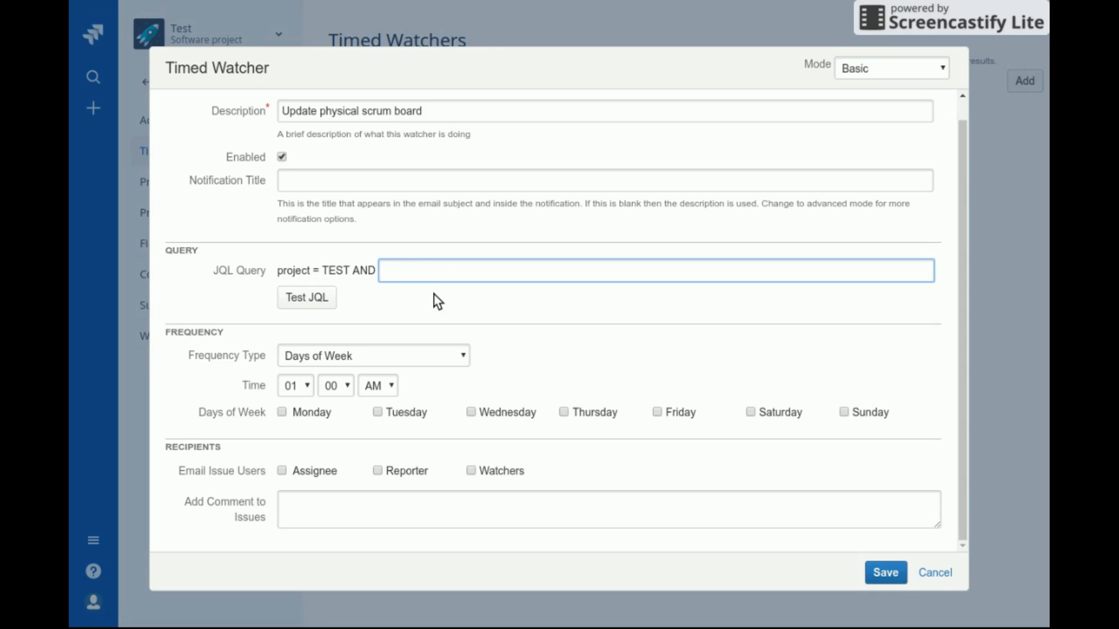
# Enter the JQL status = "Done" and updatedDate >= -1d and test that it returns 1 issue
pyautogui.click(321, 268)
pyautogui.click(393, 264)
pyautogui.write('status = "Done" and update')
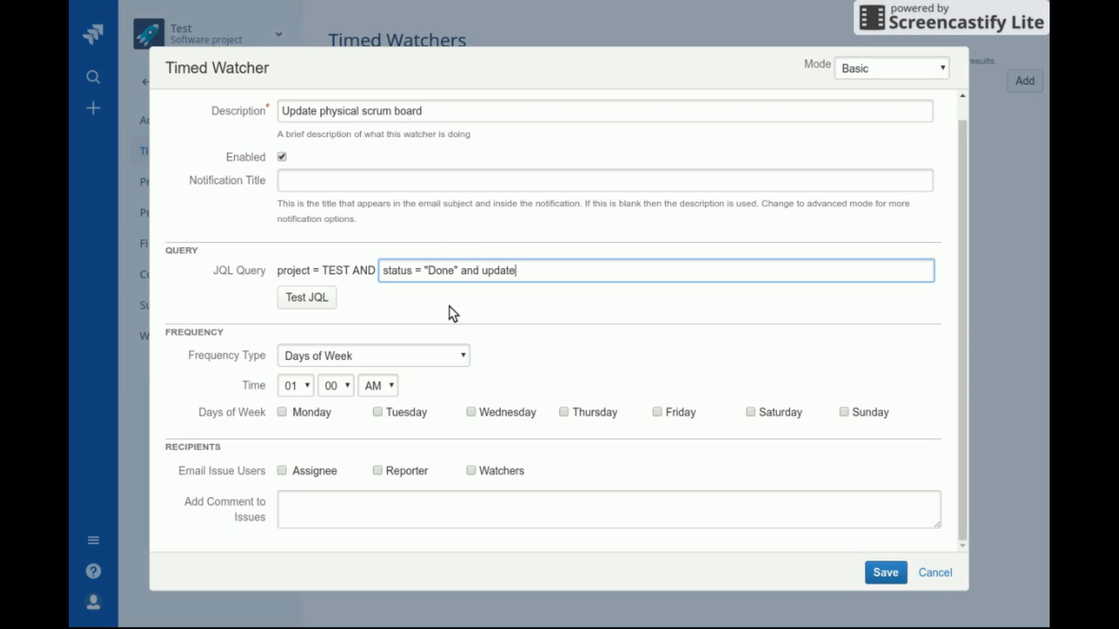
pyautogui.write('dDate >= -1d')
pyautogui.click(304, 302)
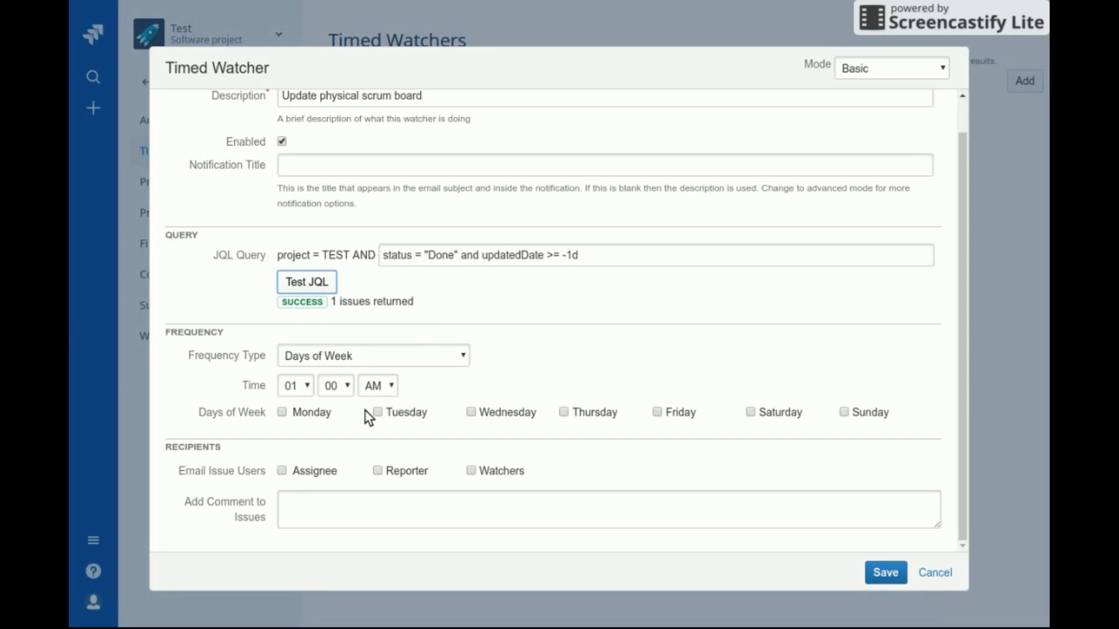
# Tick Monday through Saturday so the watcher runs every day
pyautogui.click(323, 414)
pyautogui.click(410, 418)
pyautogui.click(516, 415)
pyautogui.click(609, 414)
pyautogui.click(675, 413)
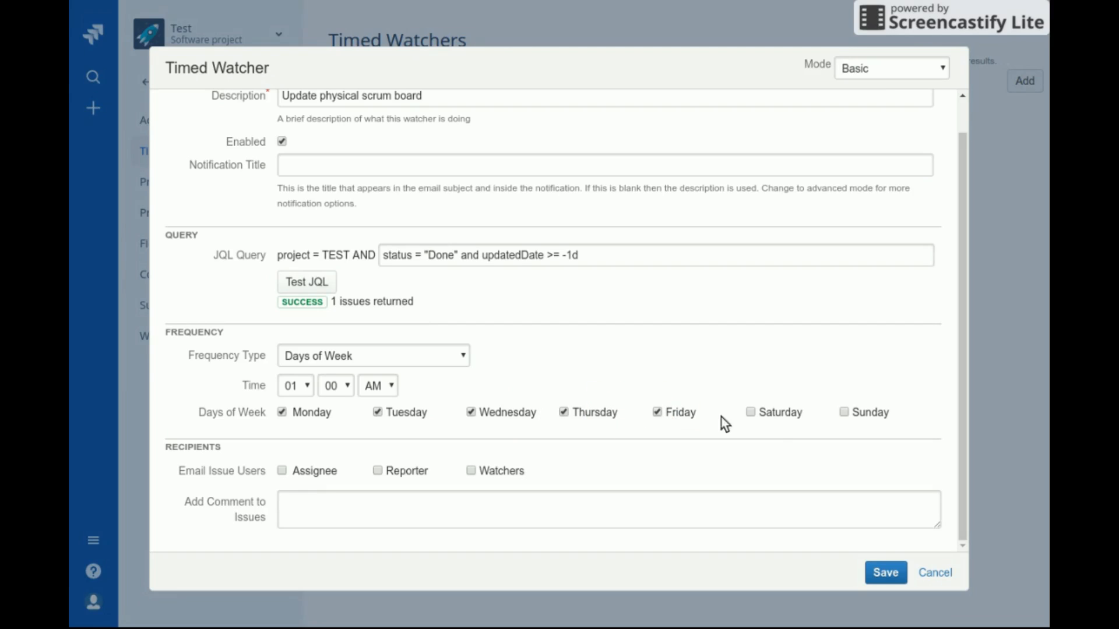
pyautogui.click(787, 415)
# Set the watcher's run time to 06:00 PM
pyautogui.click(306, 390)
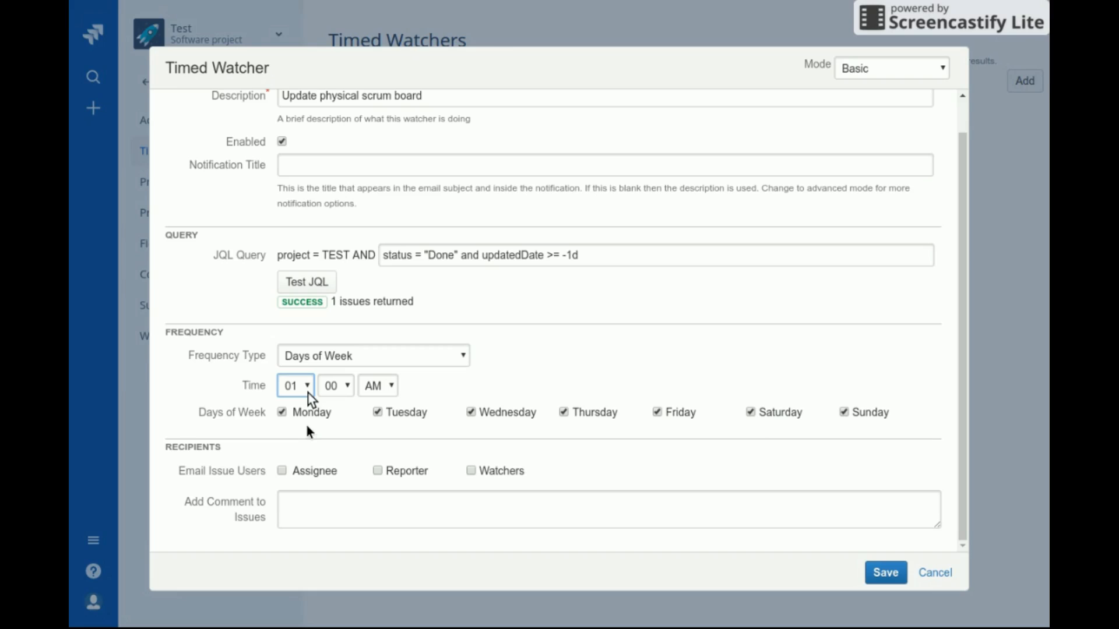
pyautogui.click(299, 474)
pyautogui.click(345, 388)
pyautogui.click(381, 389)
pyautogui.click(378, 402)
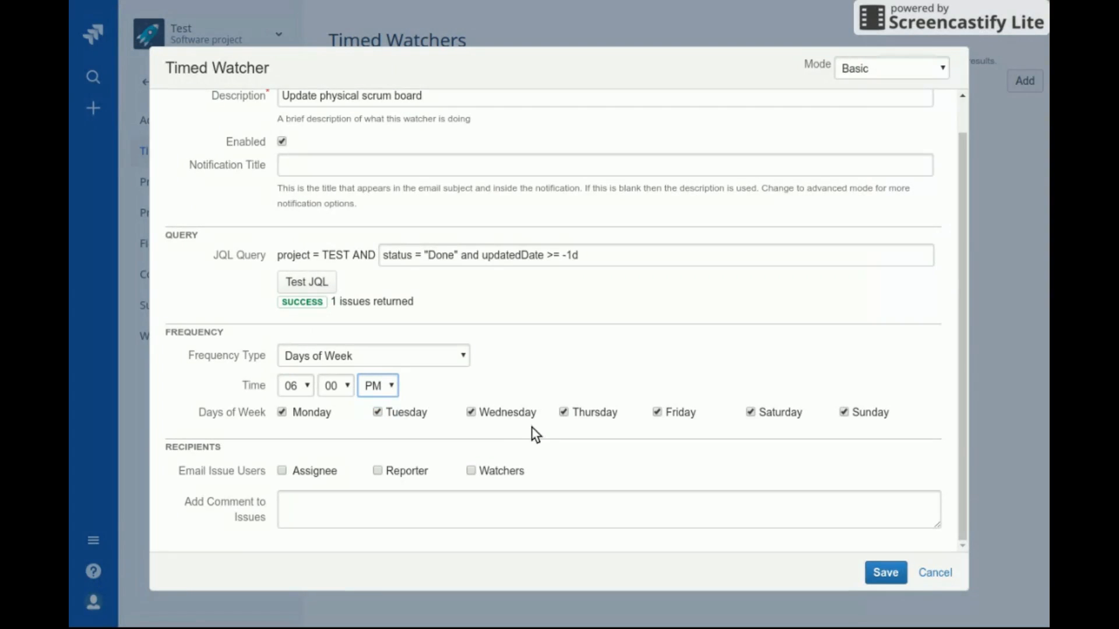
pyautogui.click(308, 473)
pyautogui.click(320, 514)
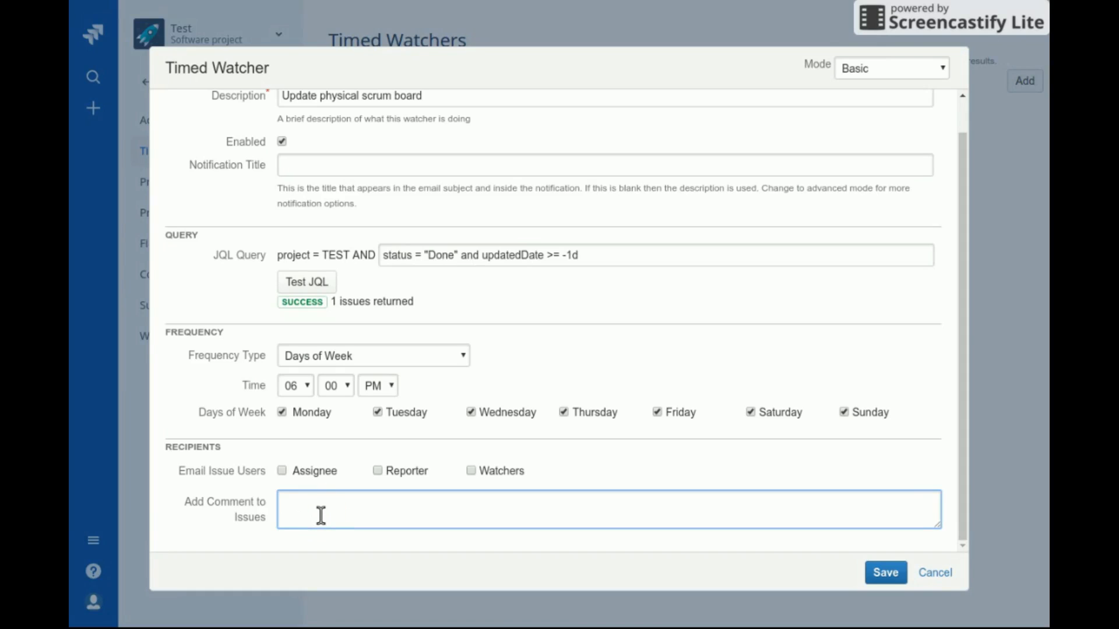
# Enter the issue comment 'Please remember to update the physical scrum board'
pyautogui.write('Please remember to up')
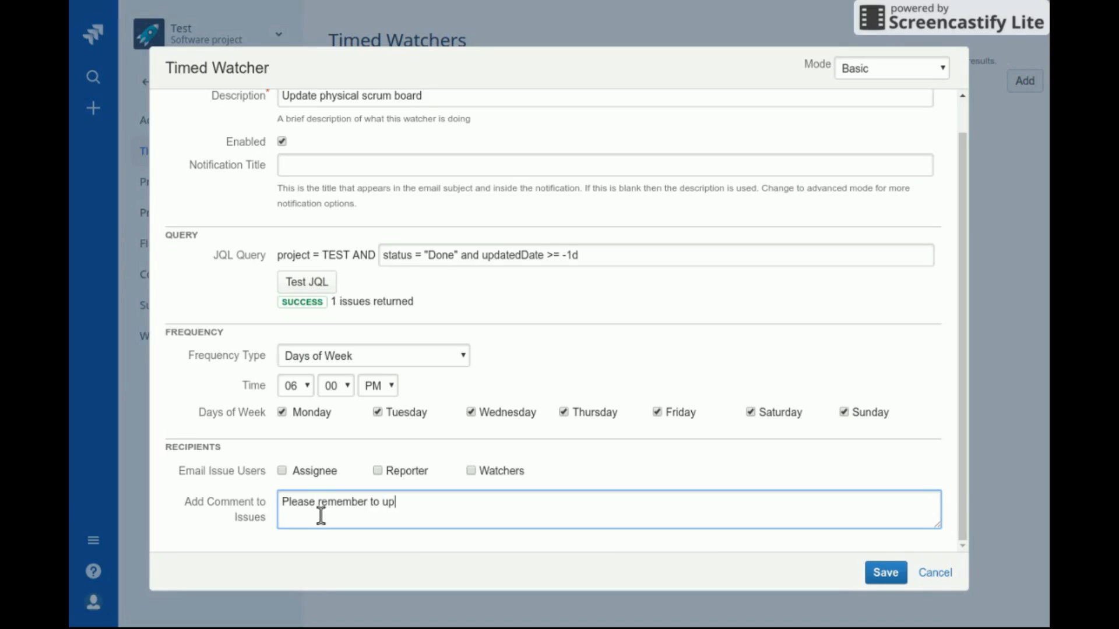
pyautogui.write('date the physical scru')
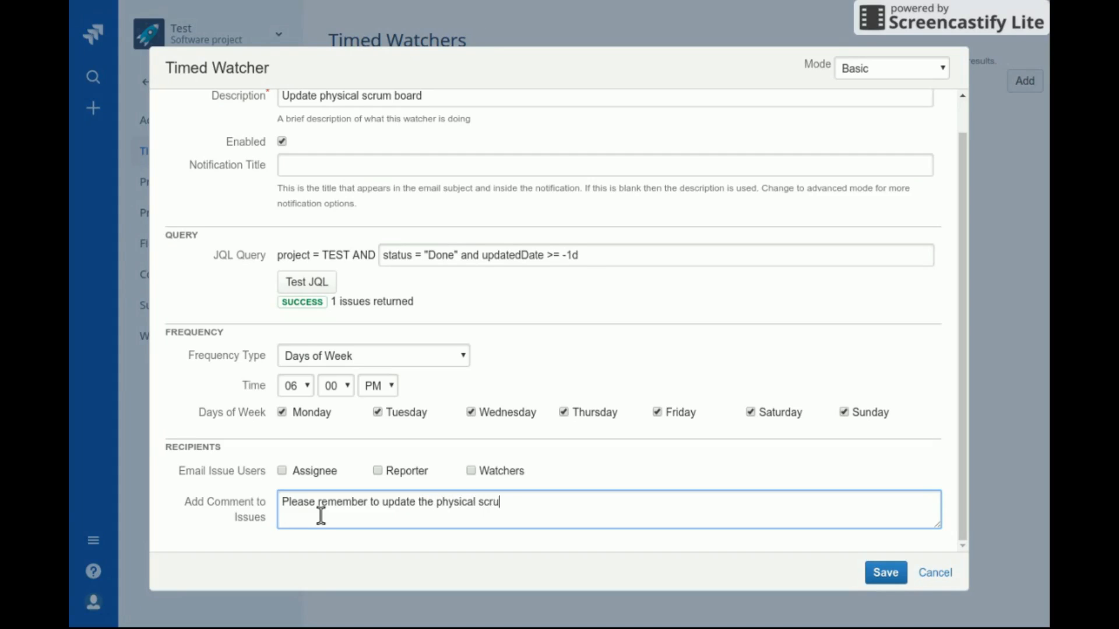
pyautogui.write('m board')
# Change the frequency type to Days of Month, running on day 7
pyautogui.click(416, 359)
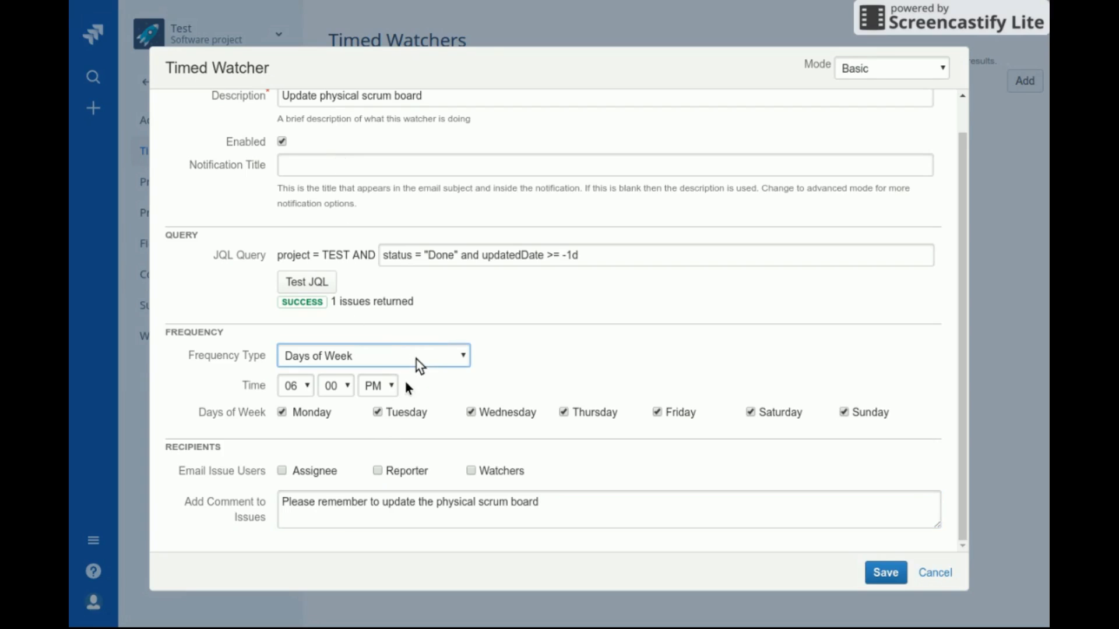
pyautogui.click(408, 392)
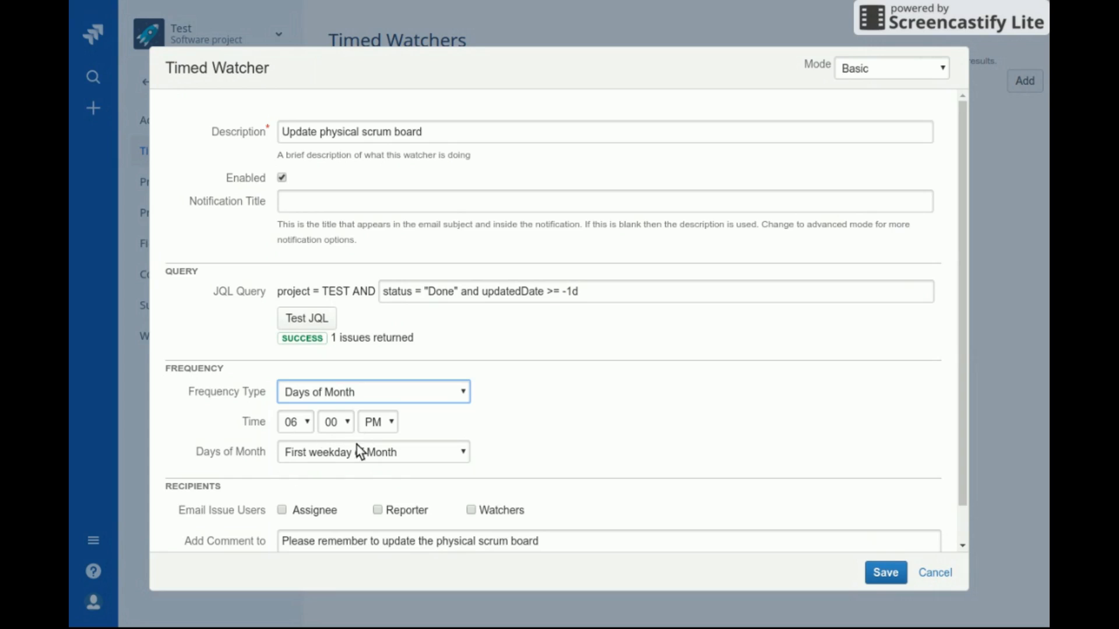
pyautogui.click(353, 461)
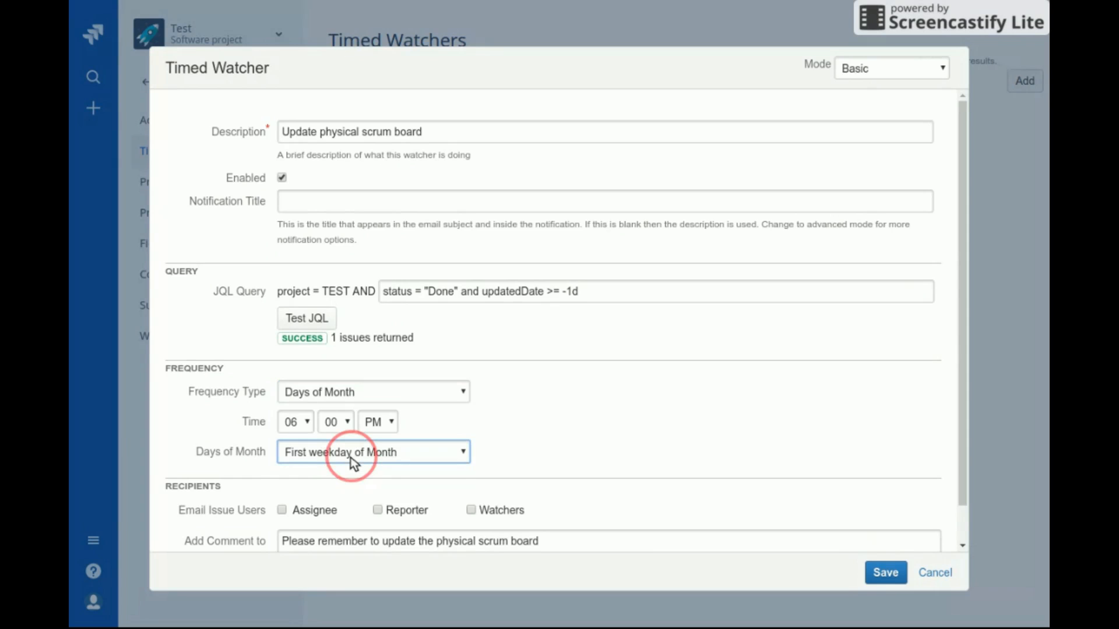
pyautogui.click(351, 480)
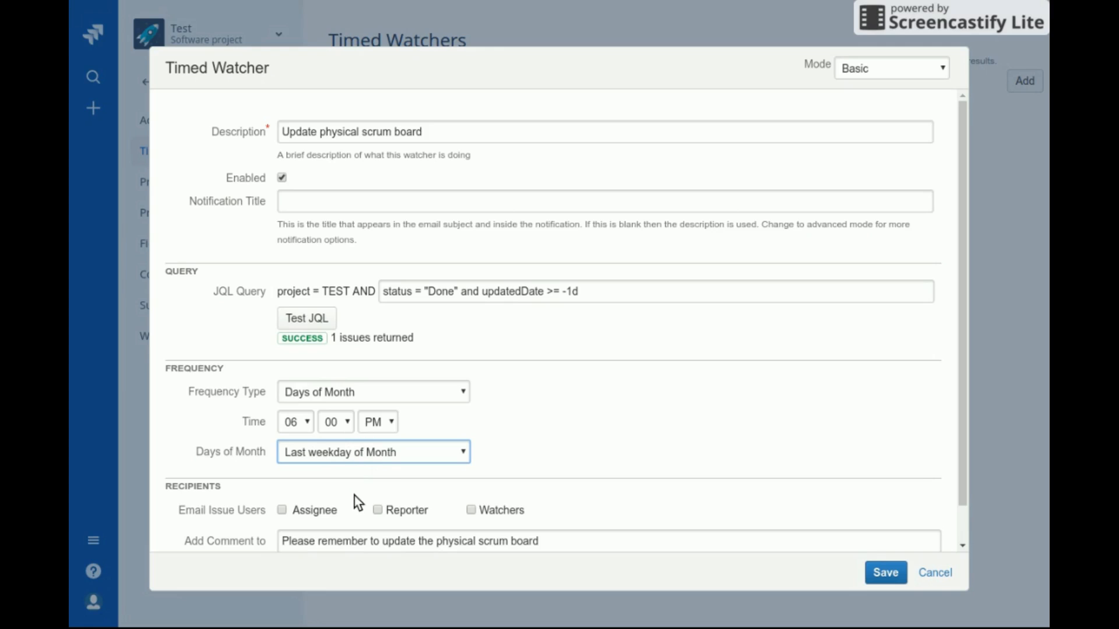
pyautogui.click(357, 454)
pyautogui.click(364, 506)
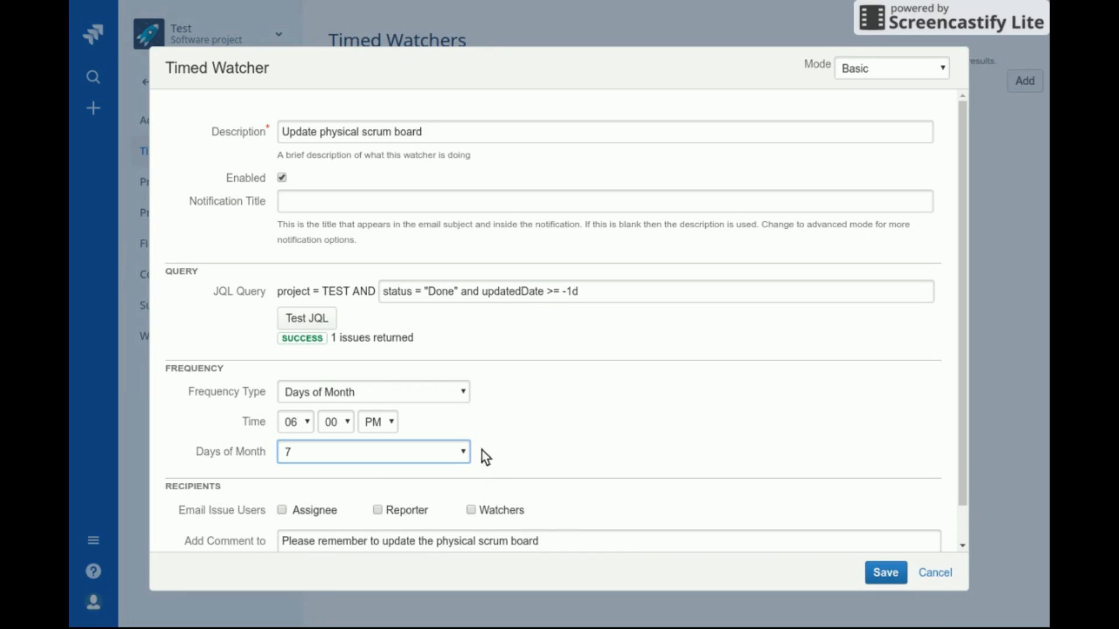
pyautogui.click(444, 392)
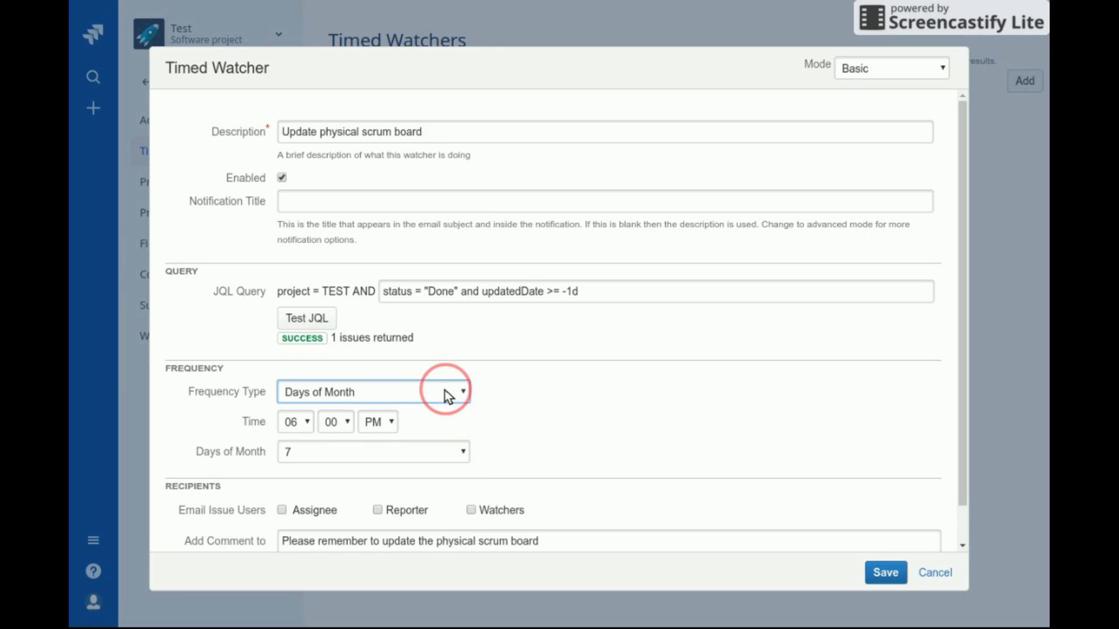
# Use the cron expression '0 0 * * *' as the frequency and tick Assignee as email recipient
pyautogui.click(438, 436)
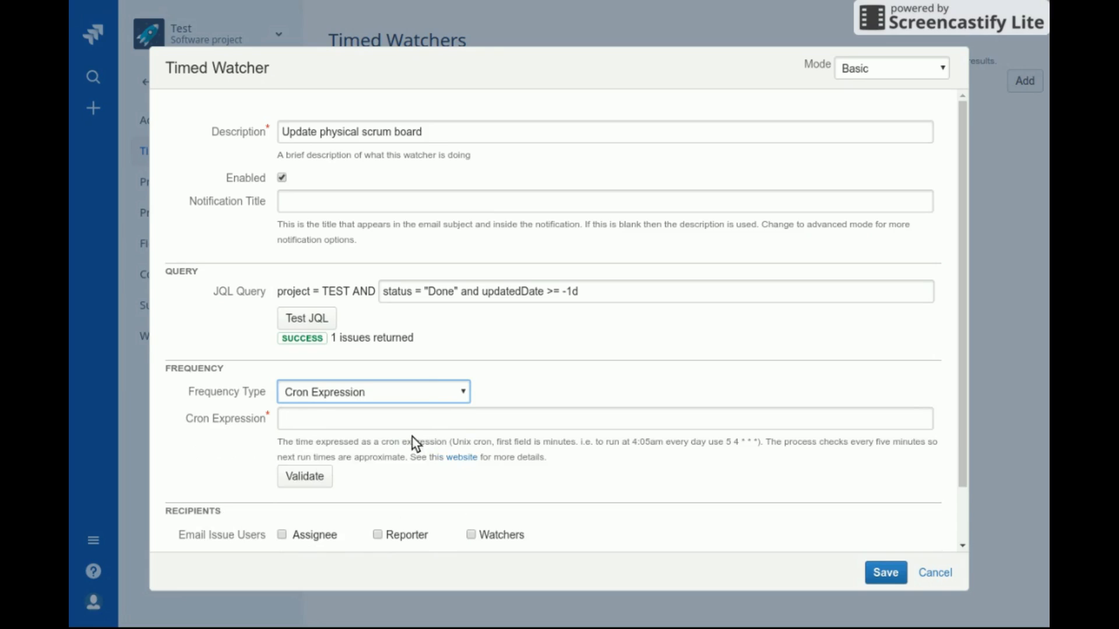
pyautogui.click(399, 418)
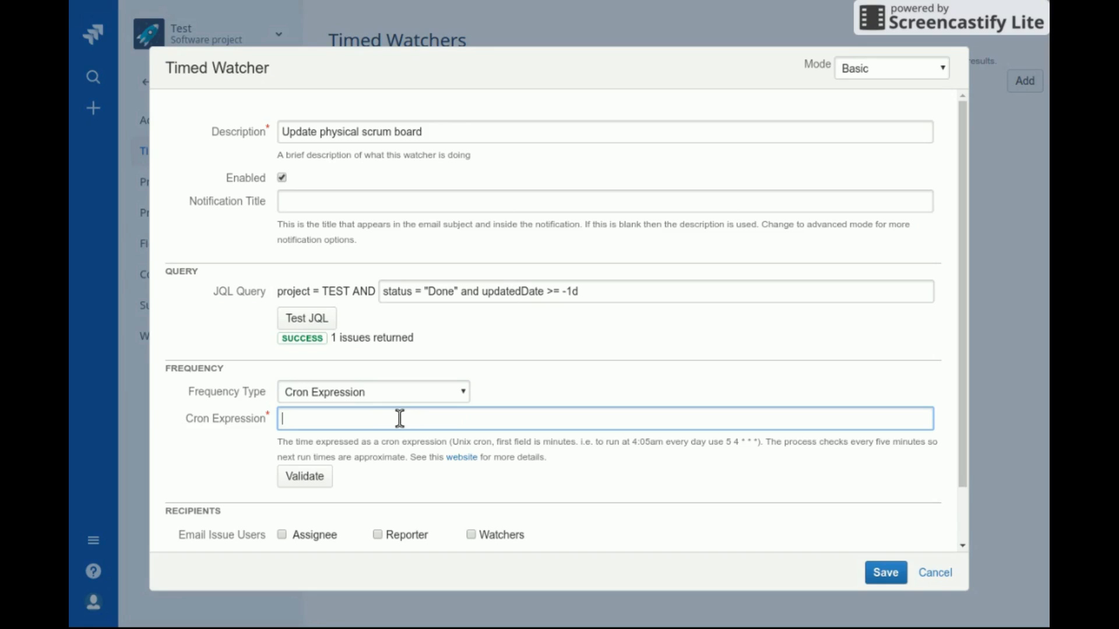
pyautogui.write('0 0 * * *')
pyautogui.scroll(-2, 420, 446)
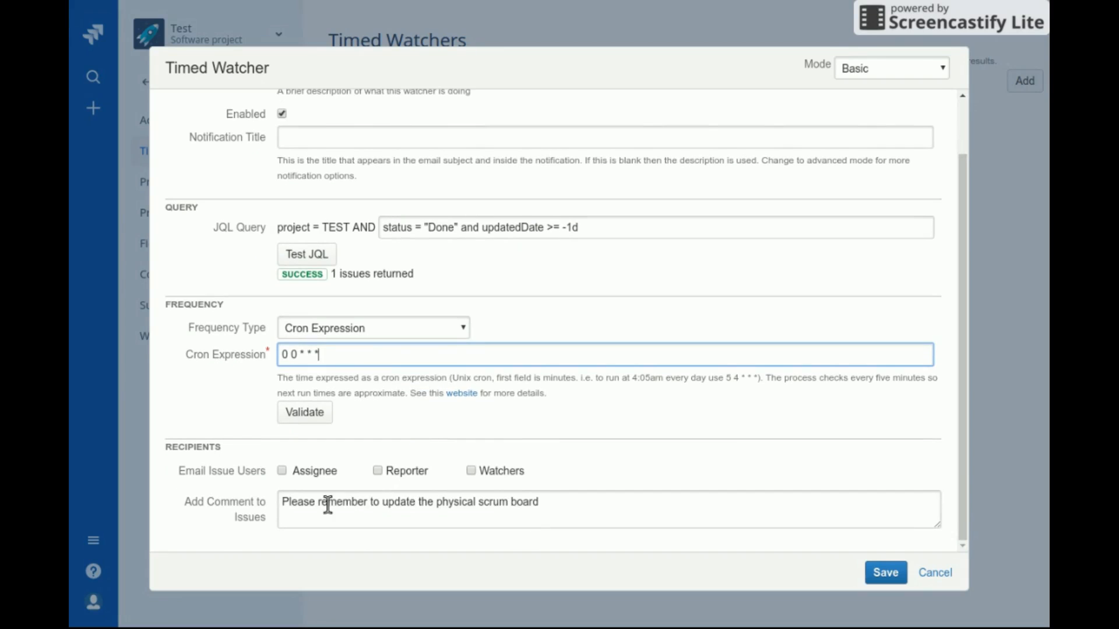
pyautogui.click(319, 472)
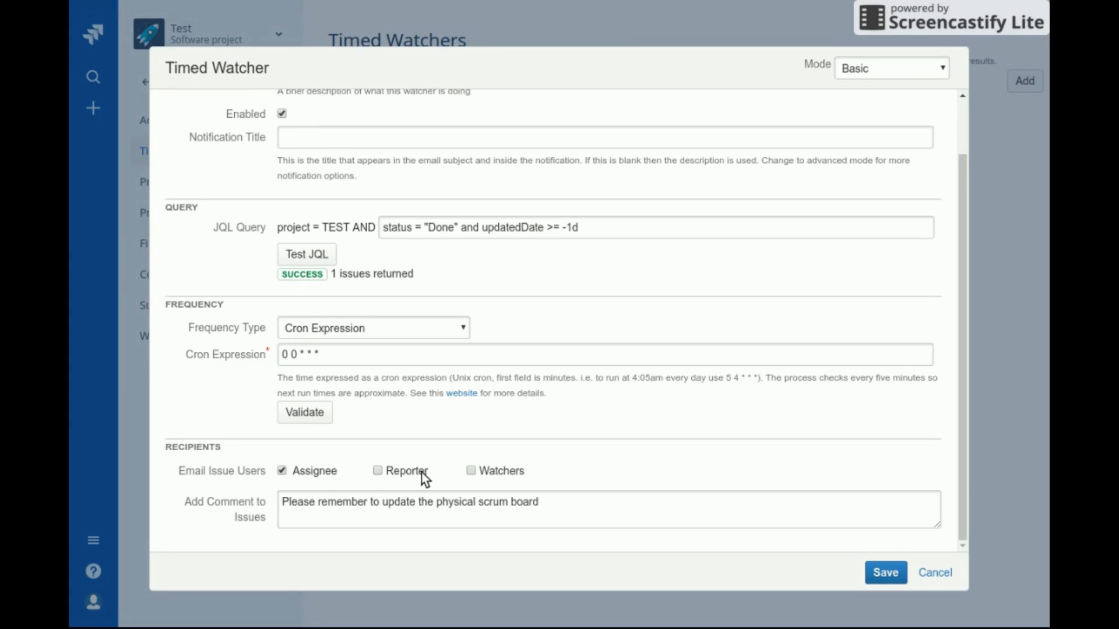
pyautogui.scroll(2, 565, 379)
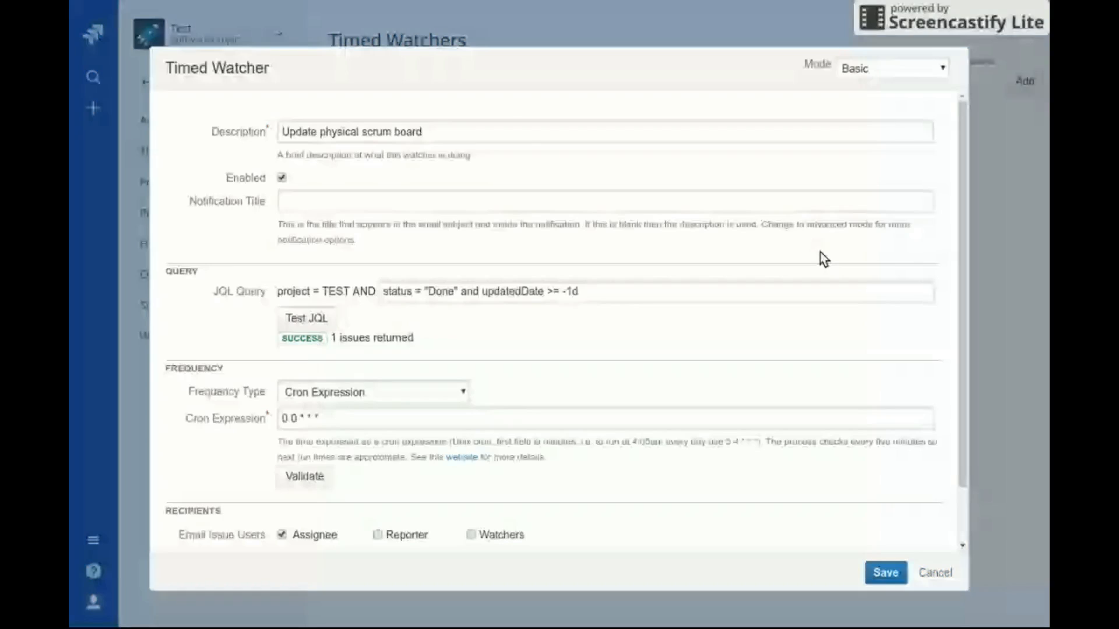
# Switch Mode to Advanced and type the HTML notification message 'Please do this for issue $i.key'
pyautogui.click(880, 64)
pyautogui.click(881, 112)
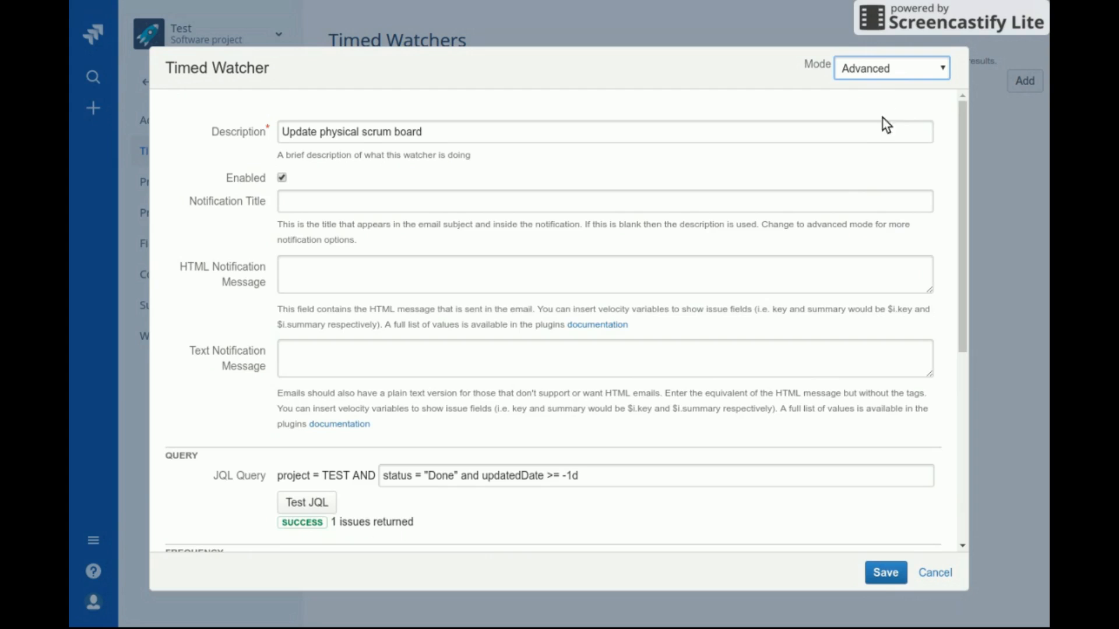
pyautogui.click(389, 281)
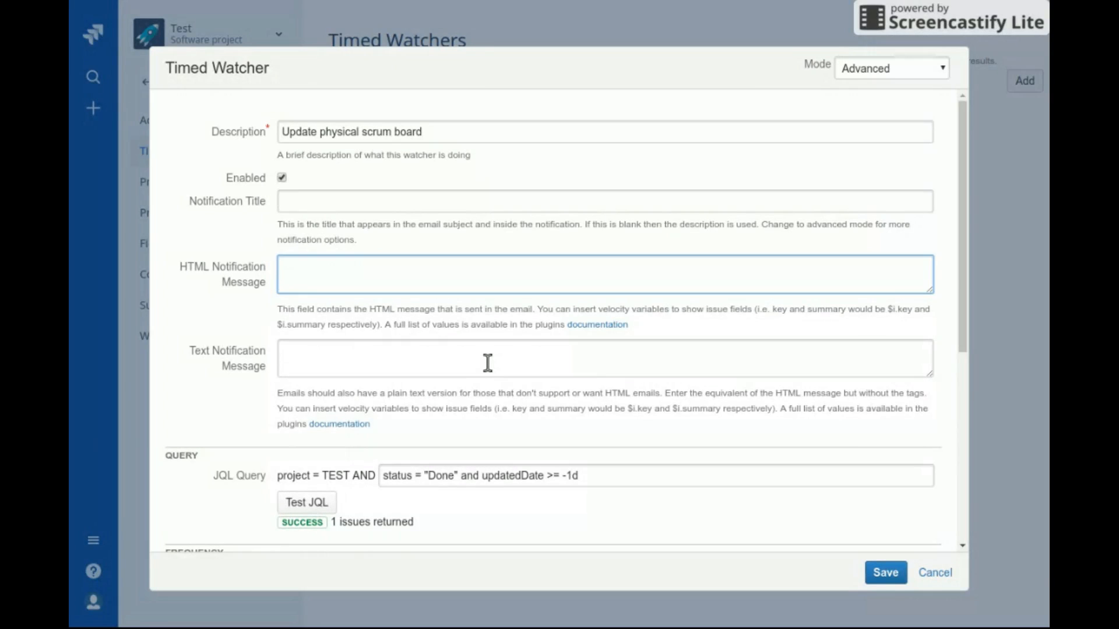
pyautogui.write('Please do this for issue')
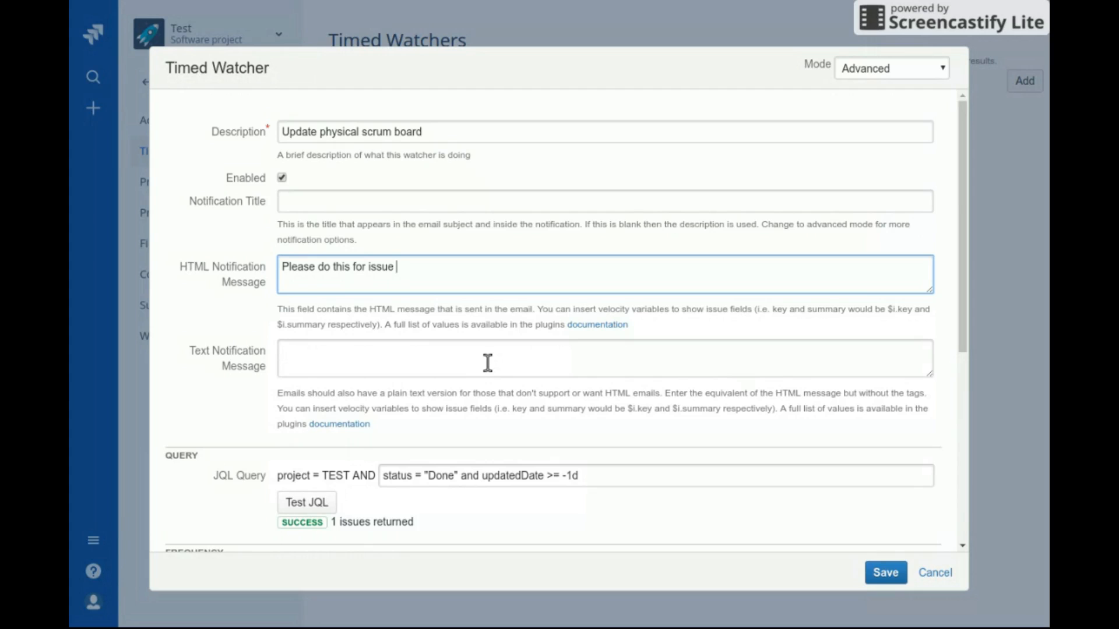
pyautogui.write('$i.key')
# Paste the HTML message text into the Text Notification Message field
pyautogui.click(483, 365)
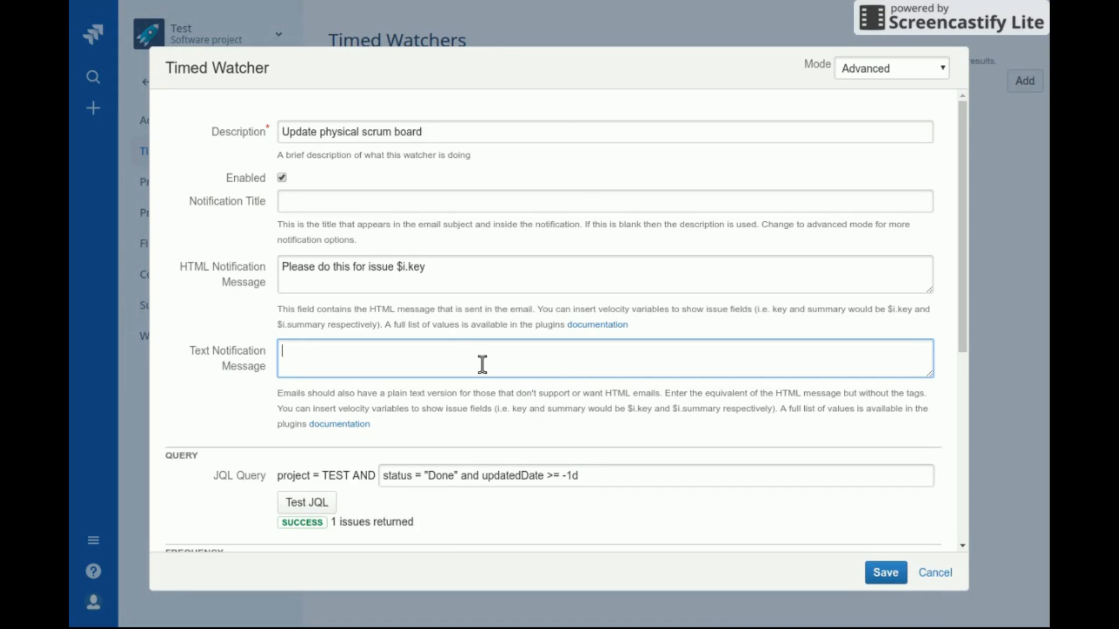
pyautogui.moveTo(449, 280); pyautogui.dragTo(225, 249)
pyautogui.hotkey('ctrl', 'c')
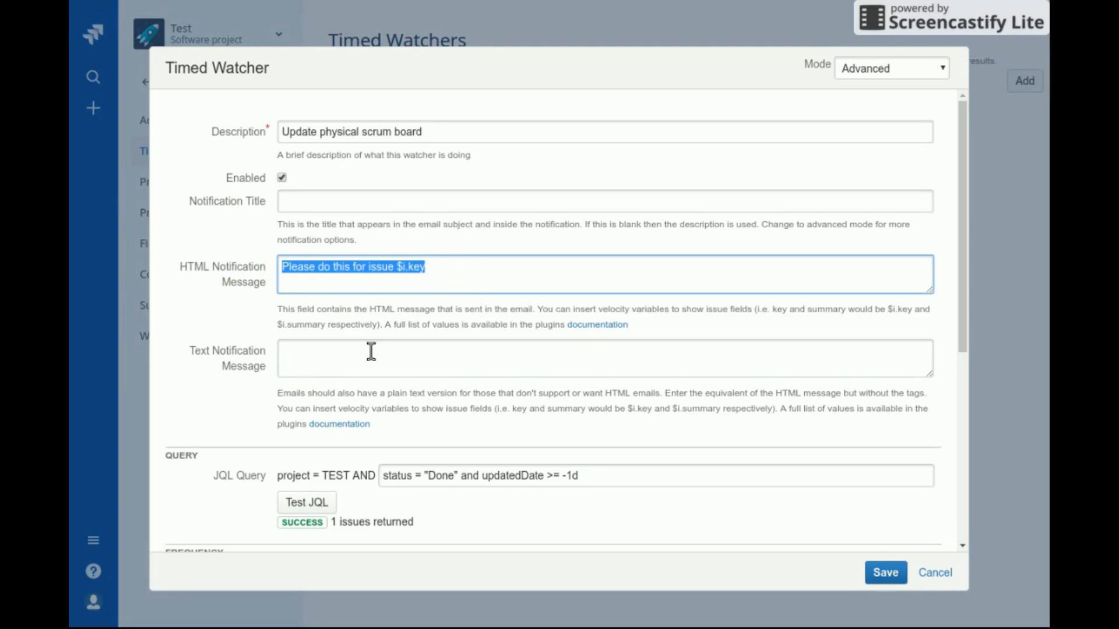
pyautogui.click(304, 369)
pyautogui.hotkey('ctrl', 'v')
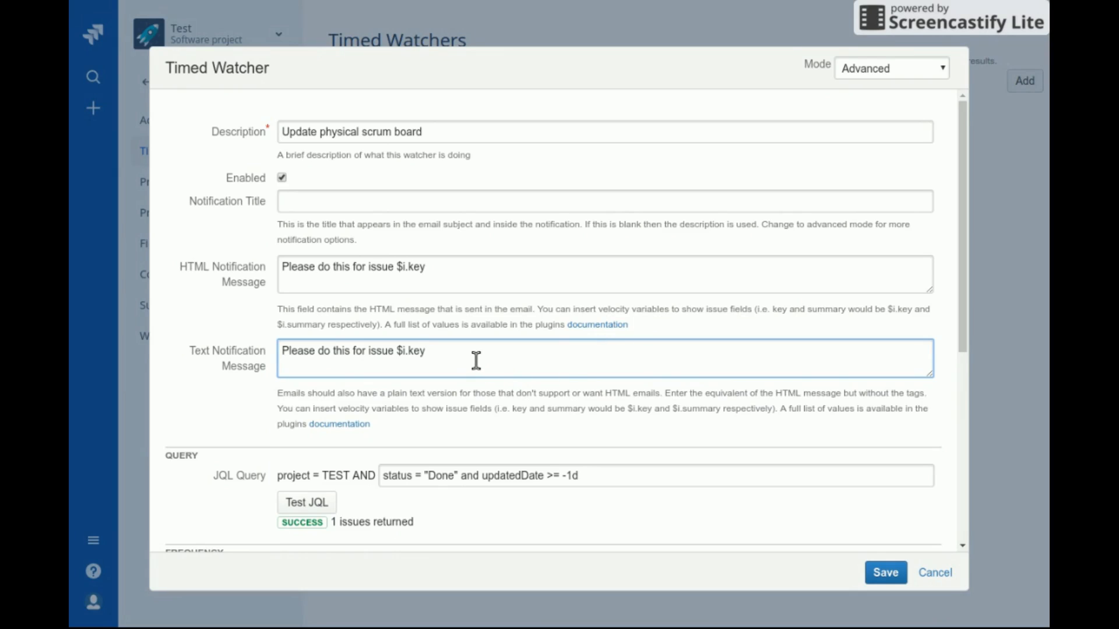
# Wrap the word 'do' in <b></b> tags in the HTML message
pyautogui.click(321, 268)
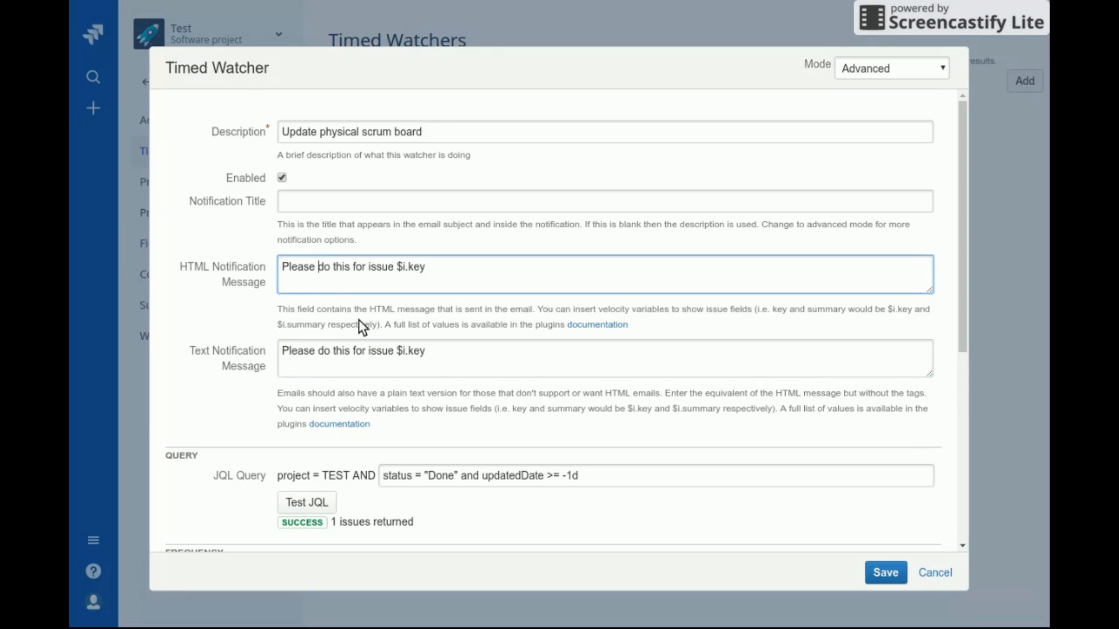
pyautogui.write('<b>')
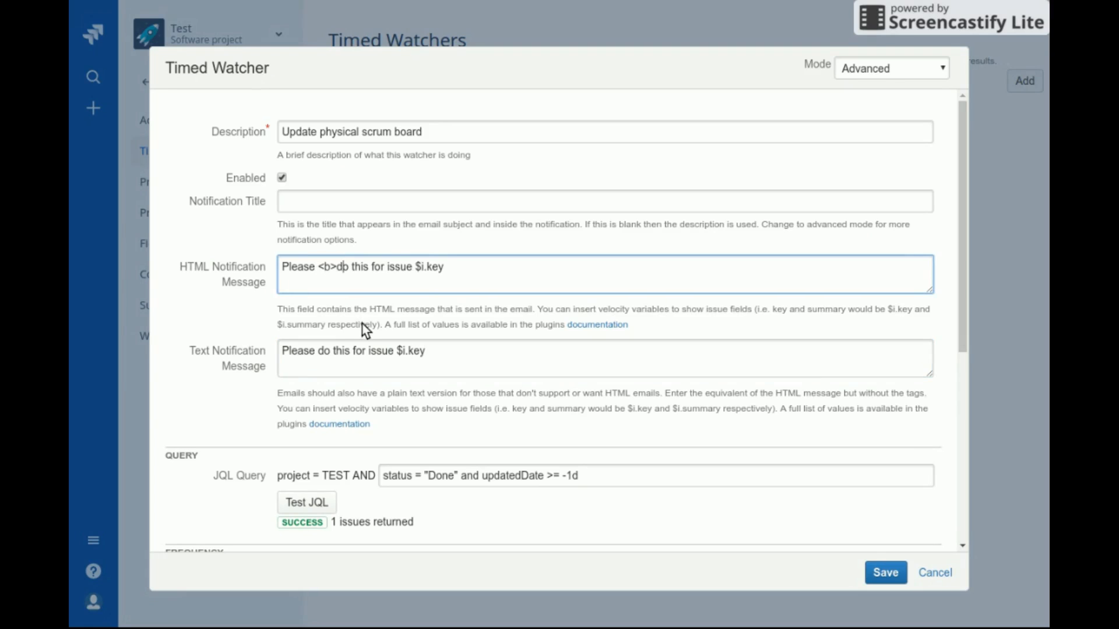
pyautogui.write('<b>')
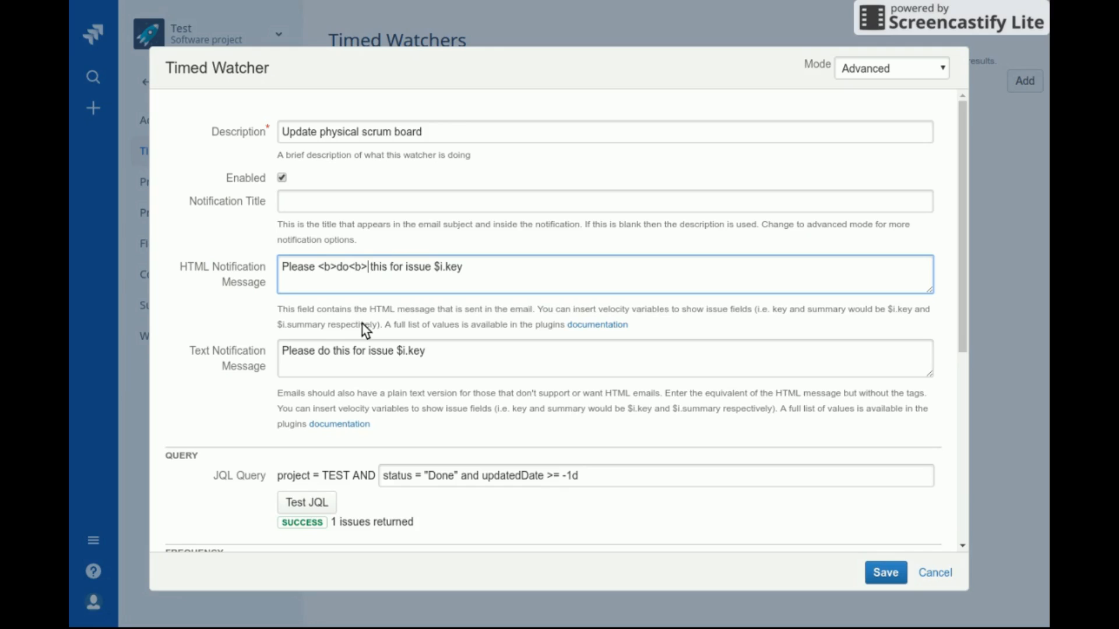
pyautogui.write('/')
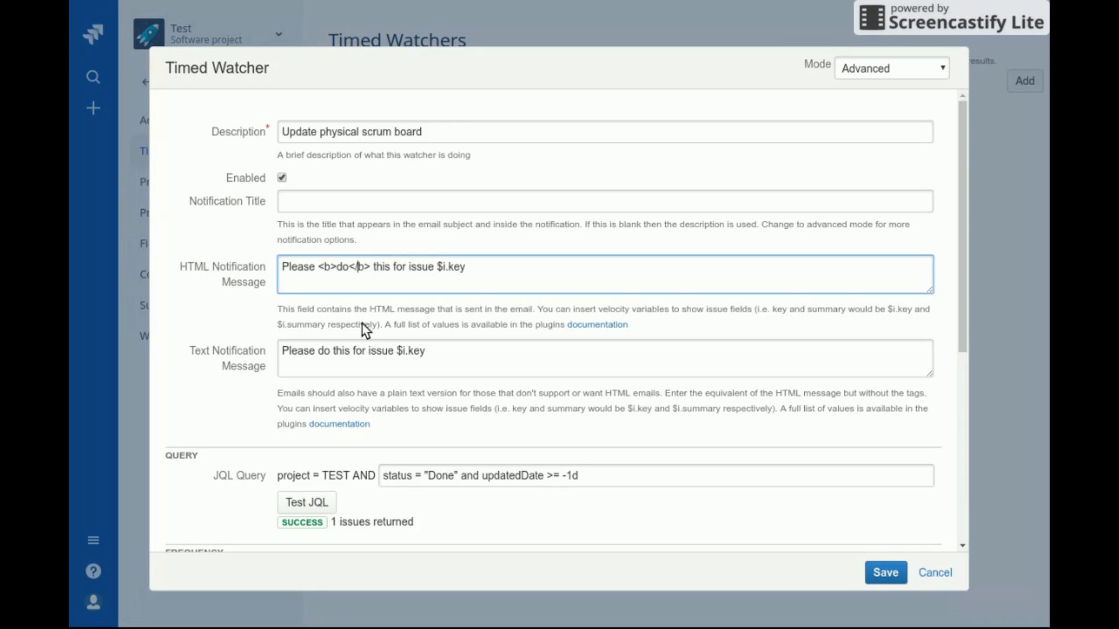
pyautogui.click(344, 358)
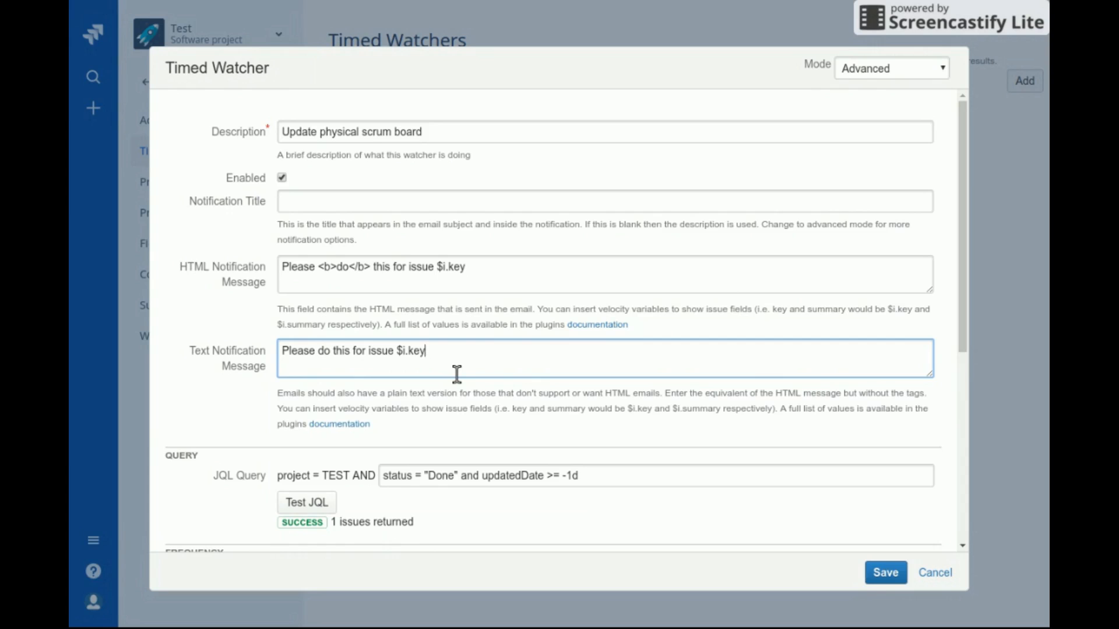
# Add a specific user to Email Users and jira-administrators to Email Groups, then save the watcher
pyautogui.scroll(-6, 456, 374)
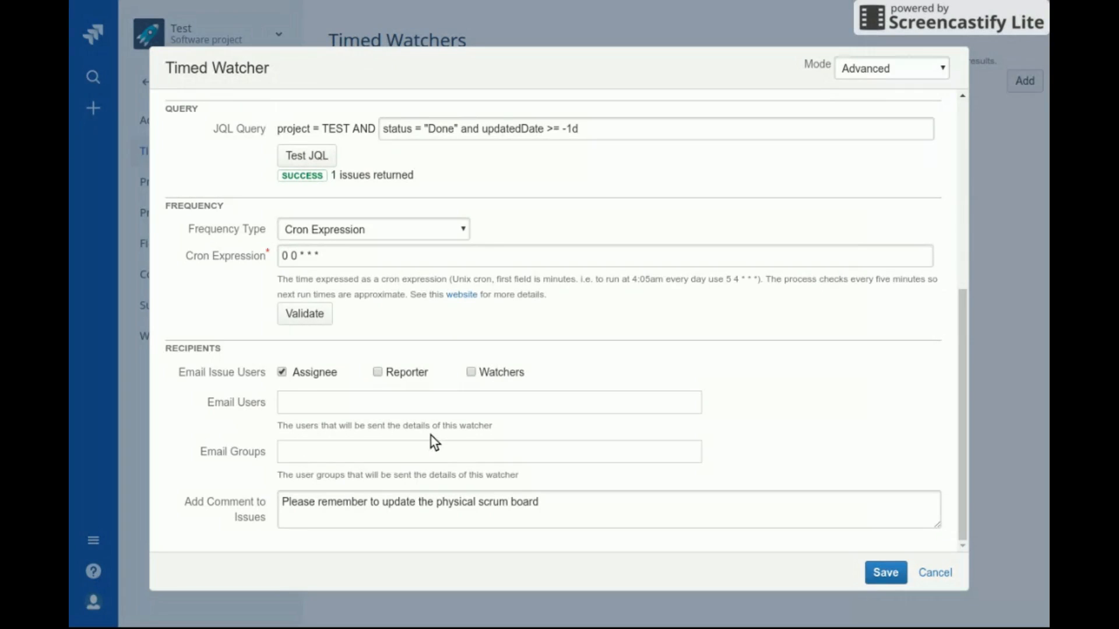
pyautogui.write('chad')
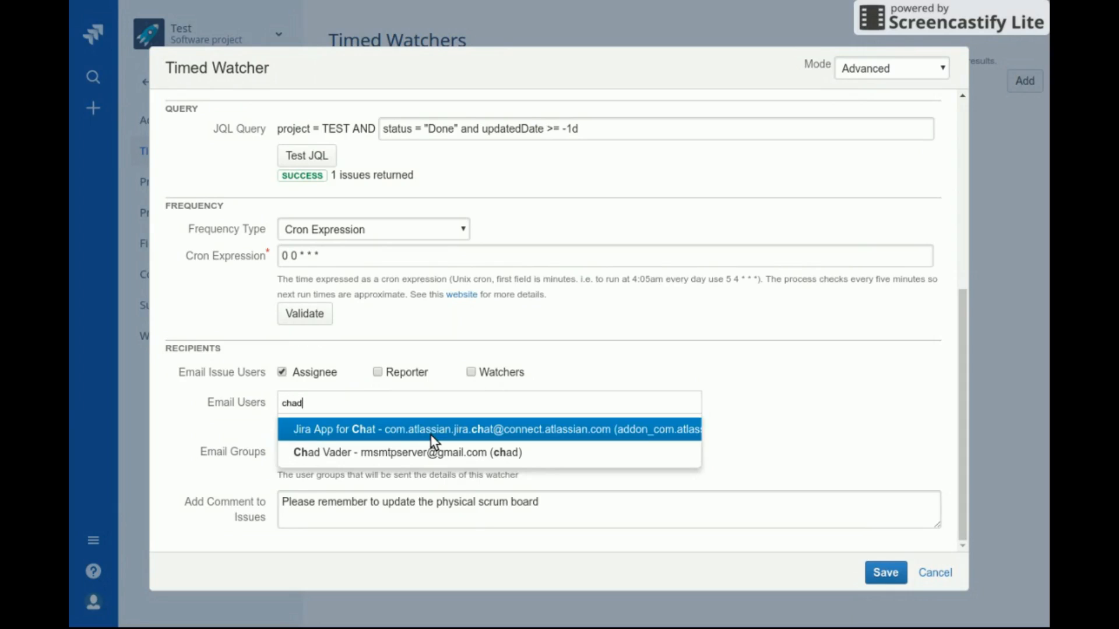
pyautogui.press('Return')
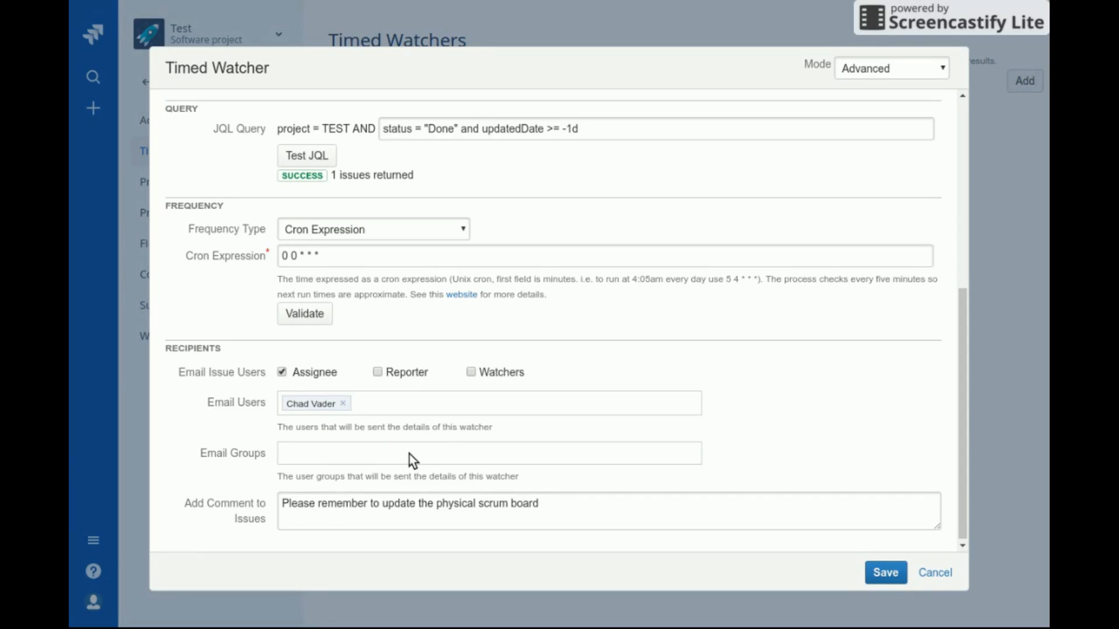
pyautogui.click(409, 453)
pyautogui.write('jira')
pyautogui.press('Return')
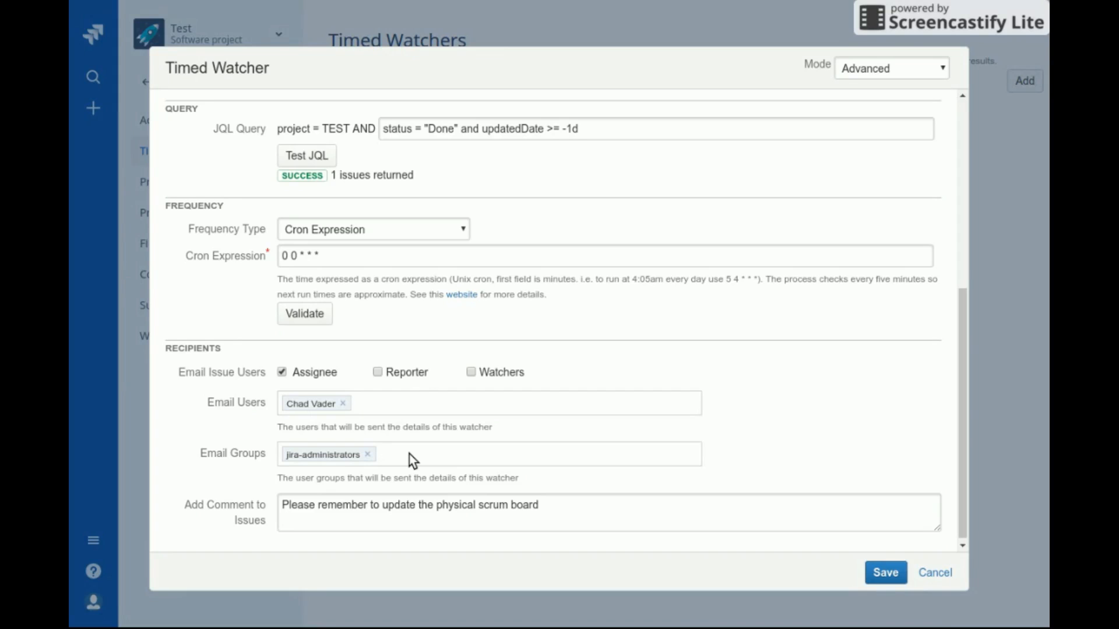
pyautogui.scroll(3, 682, 443)
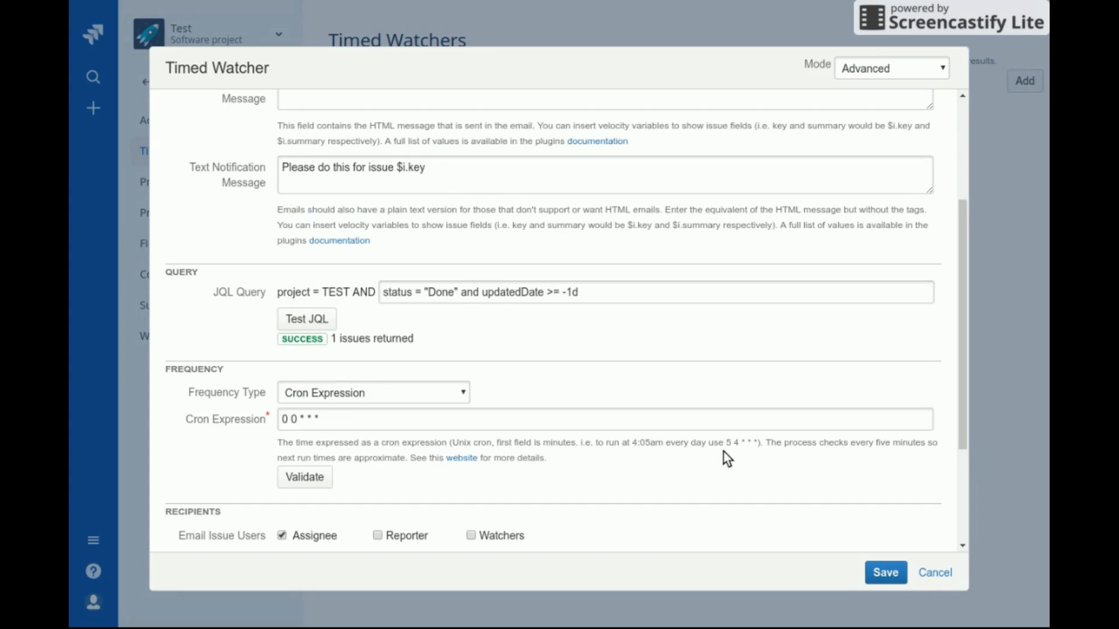
pyautogui.click(886, 573)
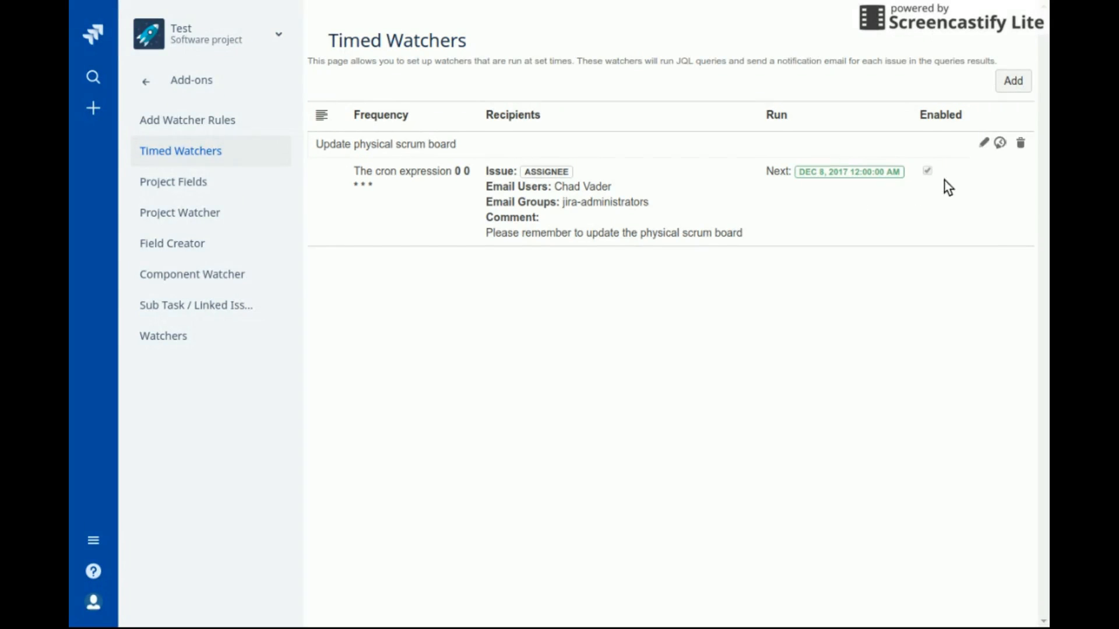
# Check the Update physical scrum board watcher's run history, then close it
pyautogui.click(999, 145)
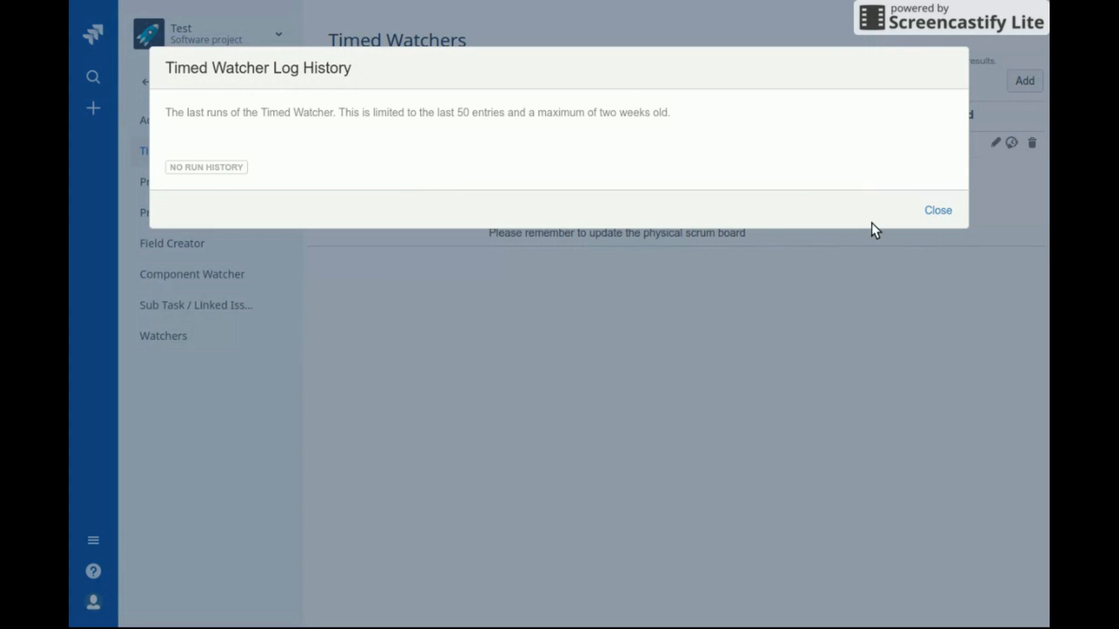
pyautogui.click(938, 211)
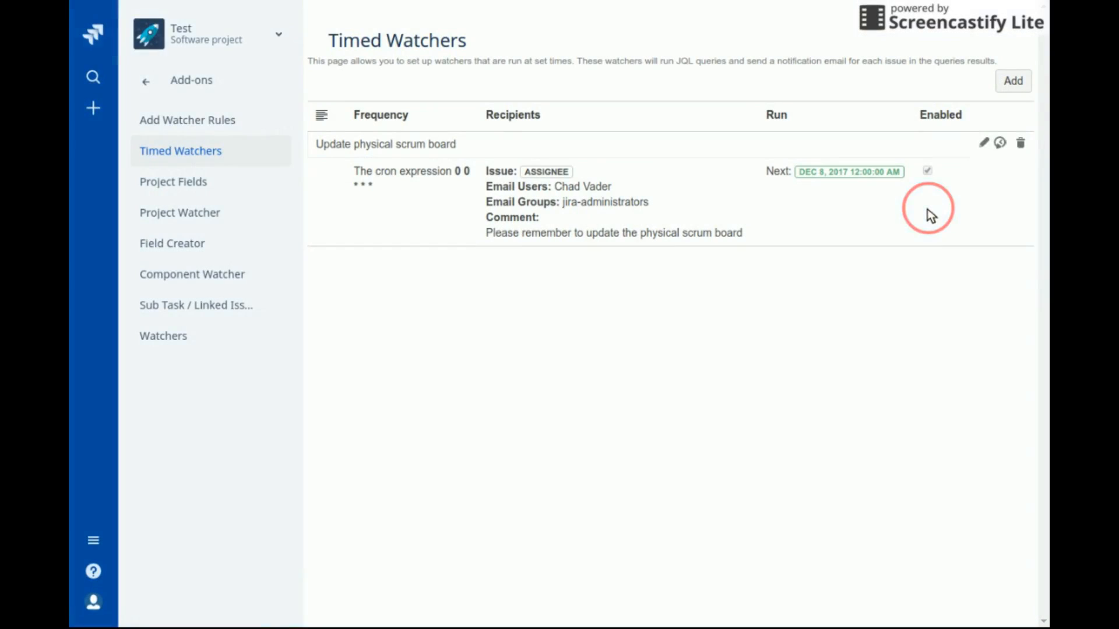